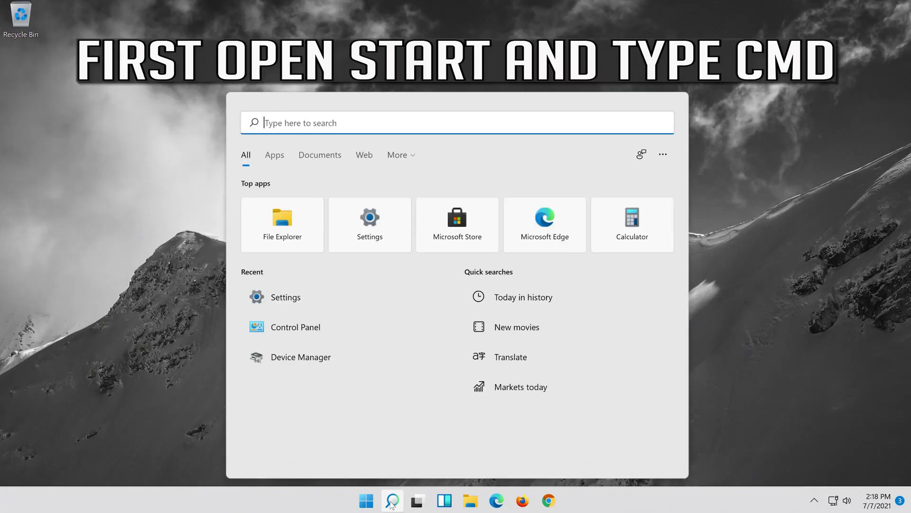
# Launch Command Prompt as administrator from a 'cmd' search and approve the UAC prompt.
pyautogui.write('cmd')
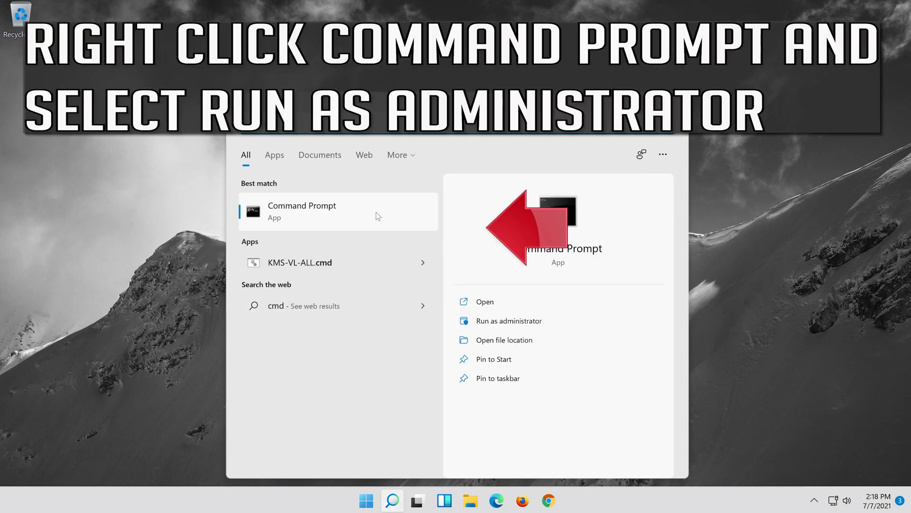
pyautogui.rightClick(376, 212)
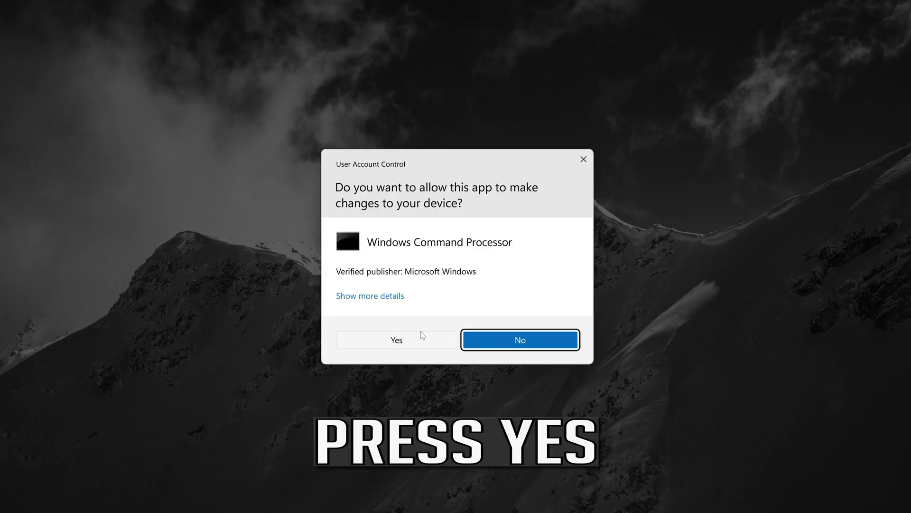
pyautogui.click(406, 338)
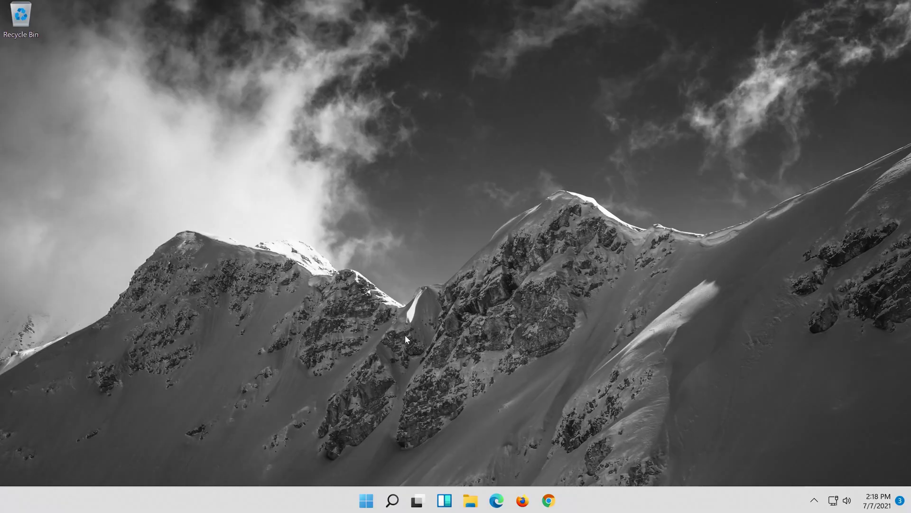
# Reset the IP stack with netsh int ip reset c:\resetlog.txt, then enter netsh winsock reset.
pyautogui.write('n')
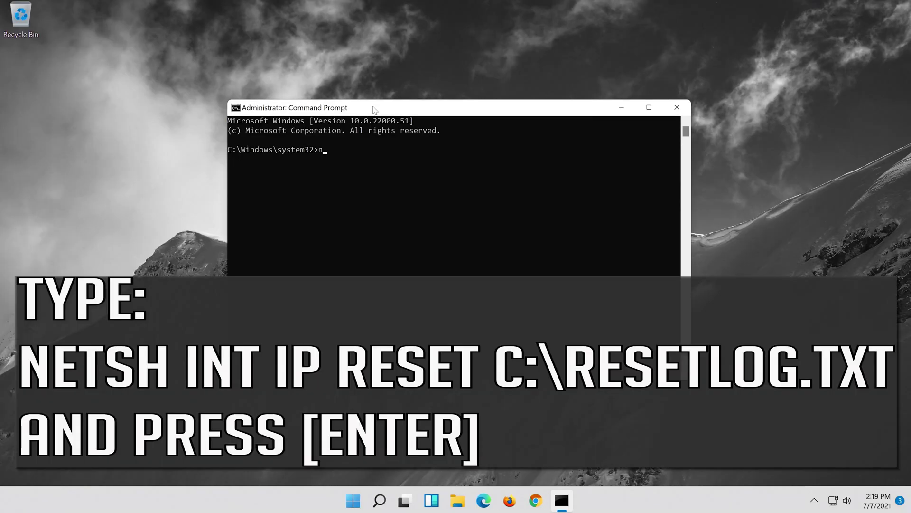
pyautogui.write('etsh int ip reset c:\\reset')
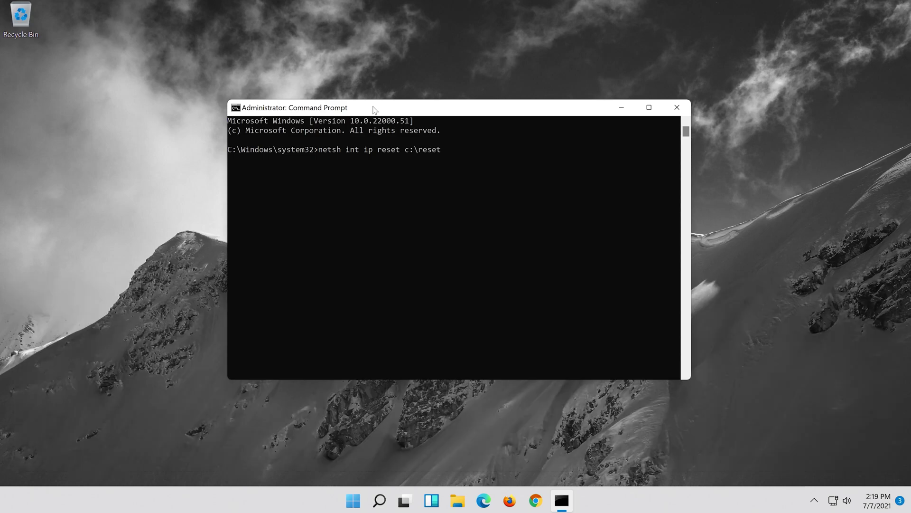
pyautogui.write('log.txt')
pyautogui.press('Return')
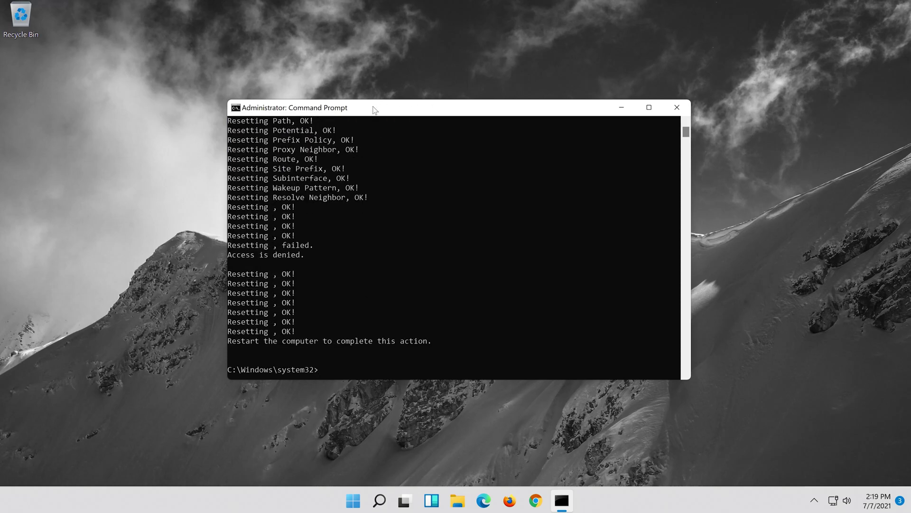
pyautogui.write('netsh')
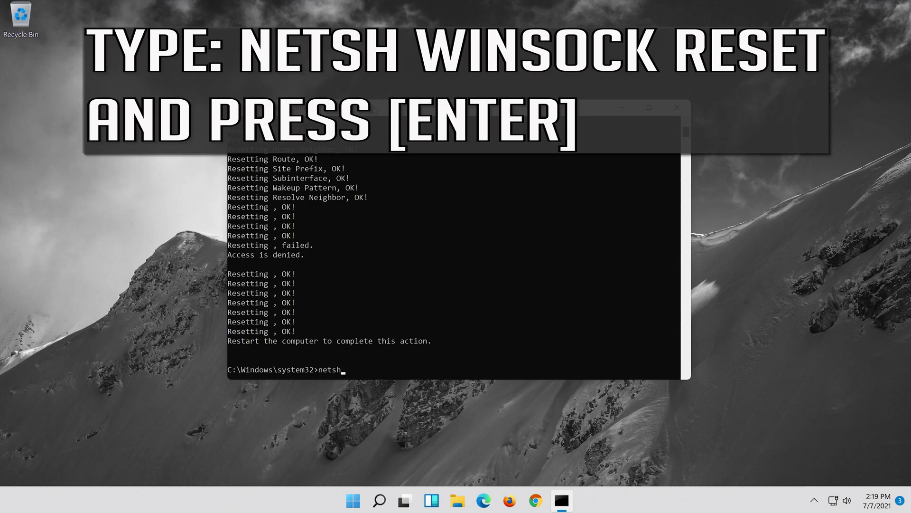
pyautogui.write(' winsock reset')
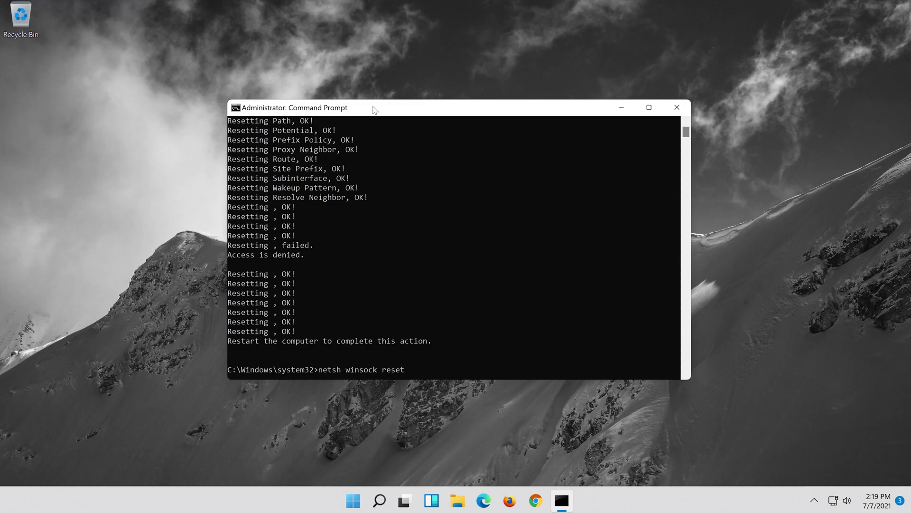
# Reset the Winsock catalog, flush DNS with ipconfig /flushdns, and exit Command Prompt.
pyautogui.press('Return')
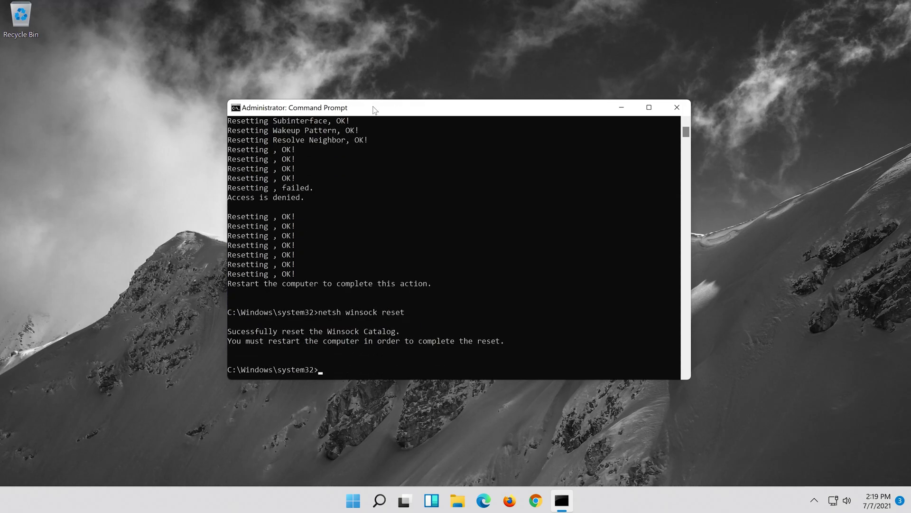
pyautogui.write('ipconfig ')
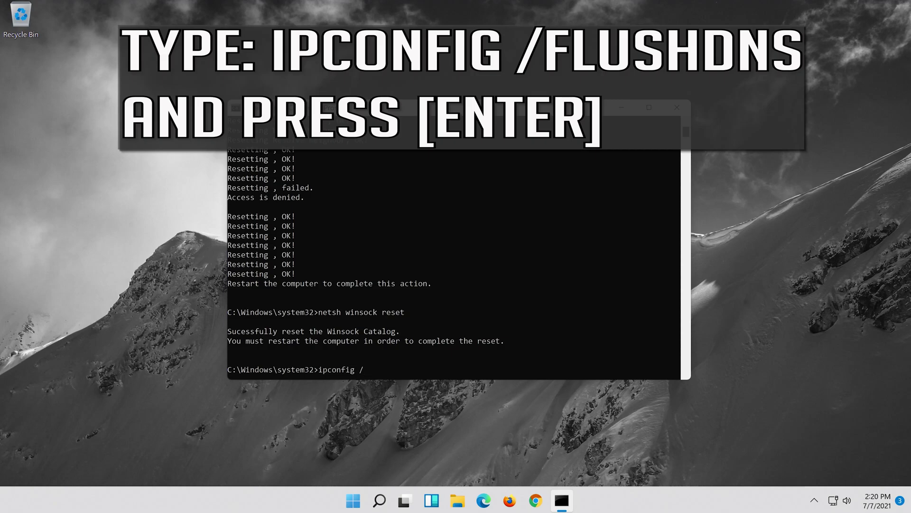
pyautogui.write('/flushdns')
pyautogui.press('Return')
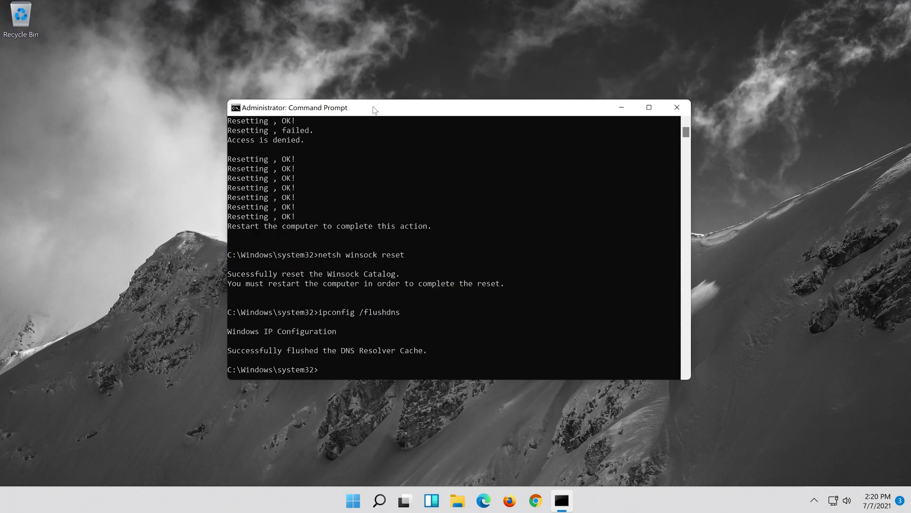
pyautogui.write('ex')
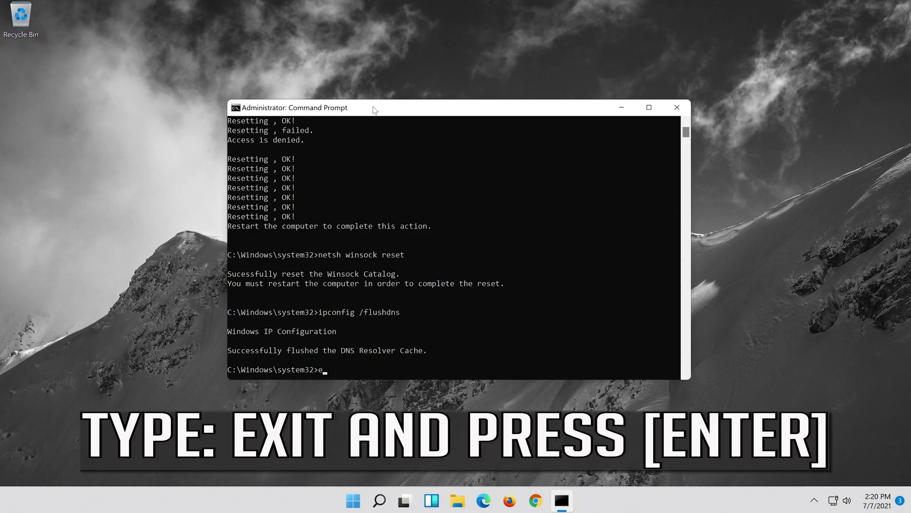
pyautogui.write('it')
pyautogui.press('Return')
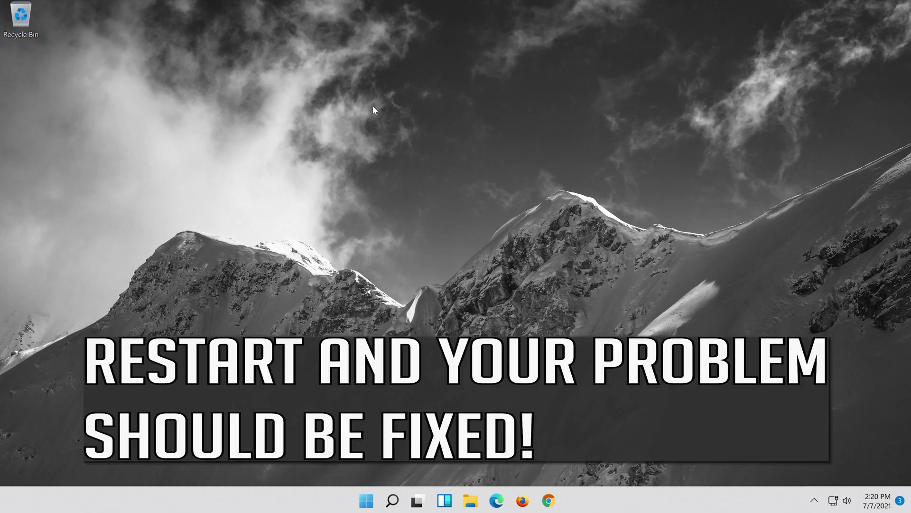
# Bring up the Start menu's Sleep, Shut down and Restart power options.
pyautogui.click(366, 500)
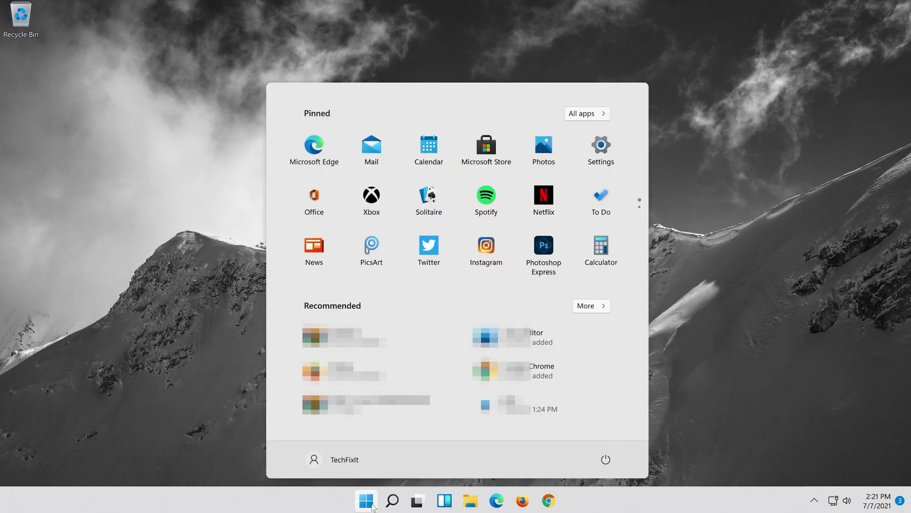
pyautogui.click(606, 459)
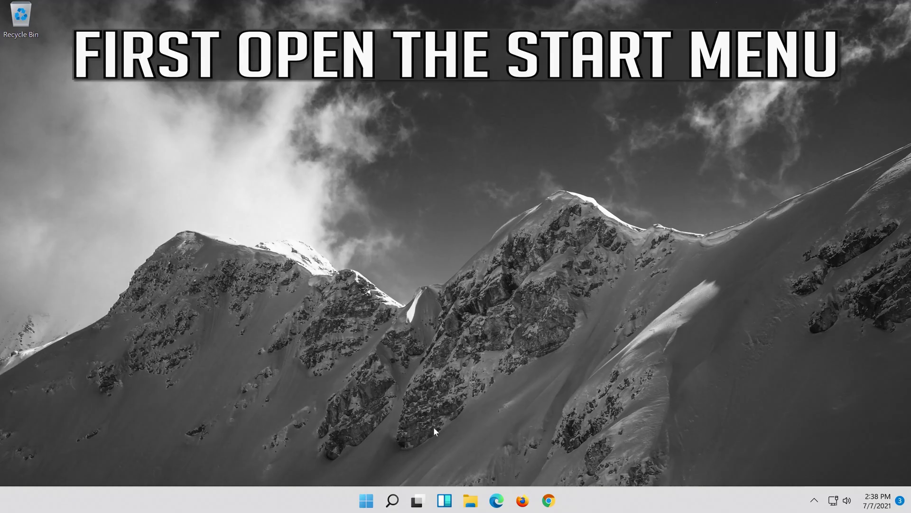
# Open Settings to the Network & internet > Ethernet page, down to DNS server assignment.
pyautogui.click(394, 499)
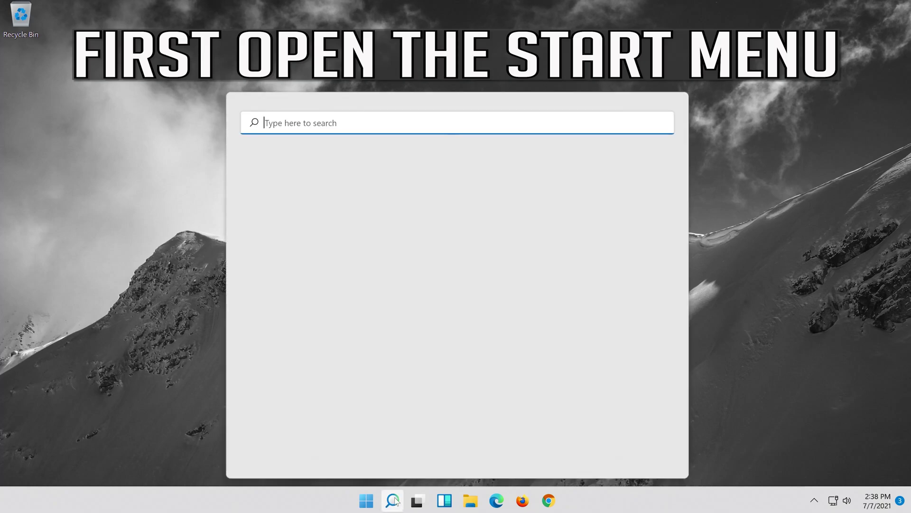
pyautogui.write('settings')
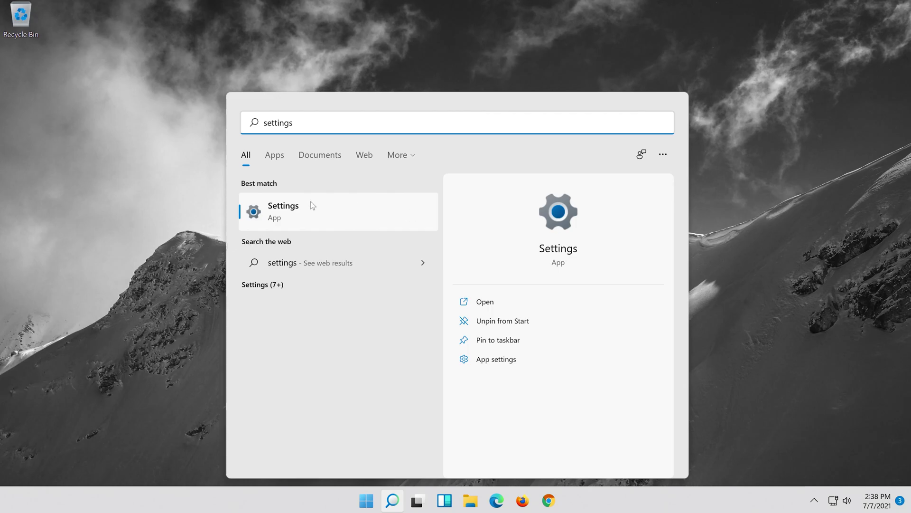
pyautogui.click(349, 212)
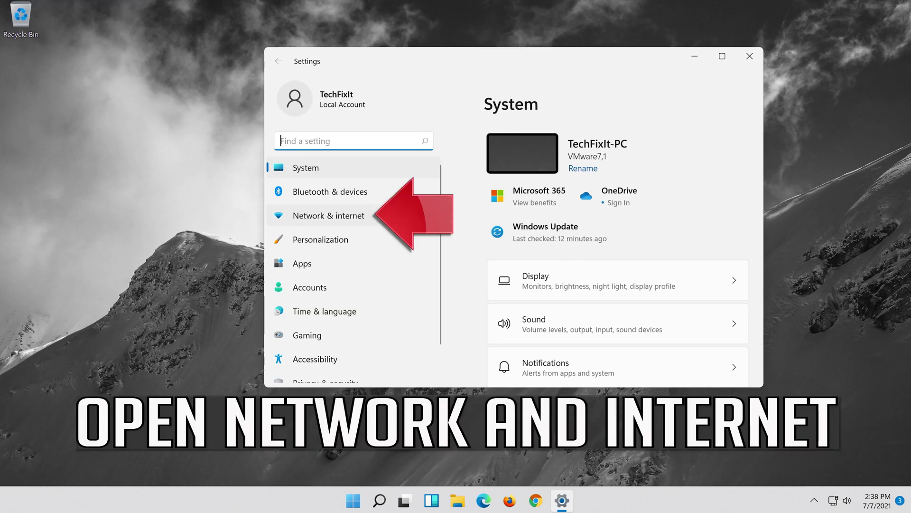
pyautogui.click(380, 220)
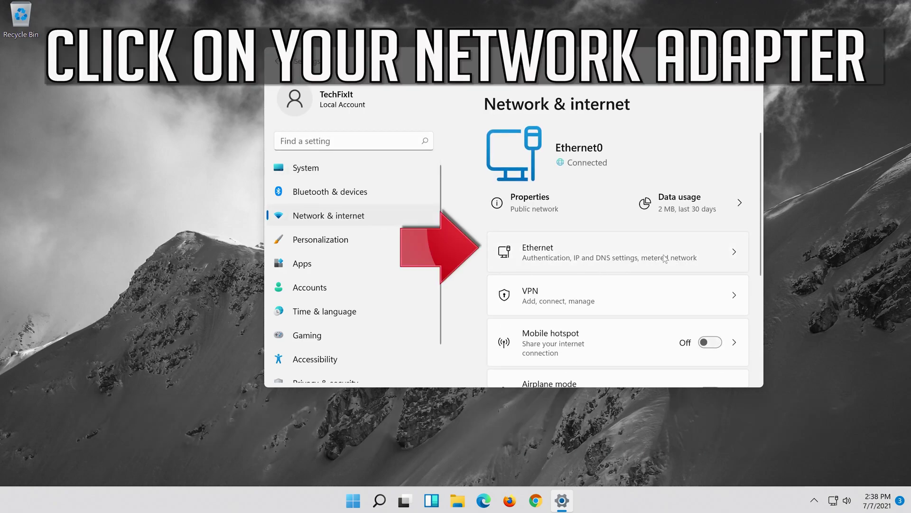
pyautogui.click(644, 257)
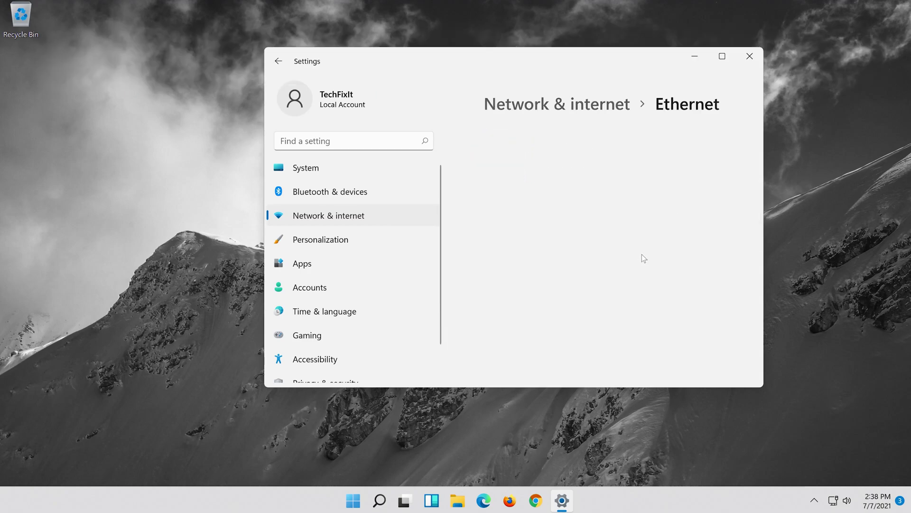
pyautogui.scroll(-5, 642, 256)
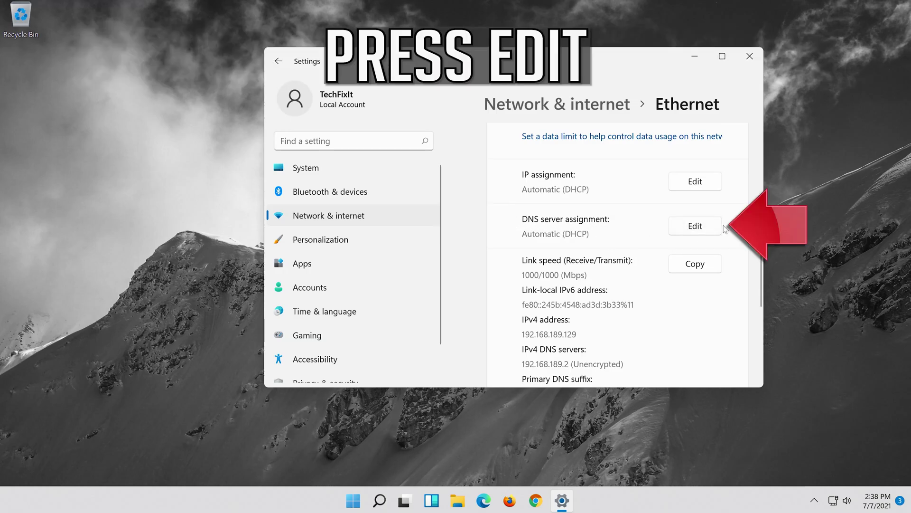
# Switch Ethernet DNS to Manual with IPv4 preferred DNS 8.8.8.8, Encrypted preferred.
pyautogui.click(683, 228)
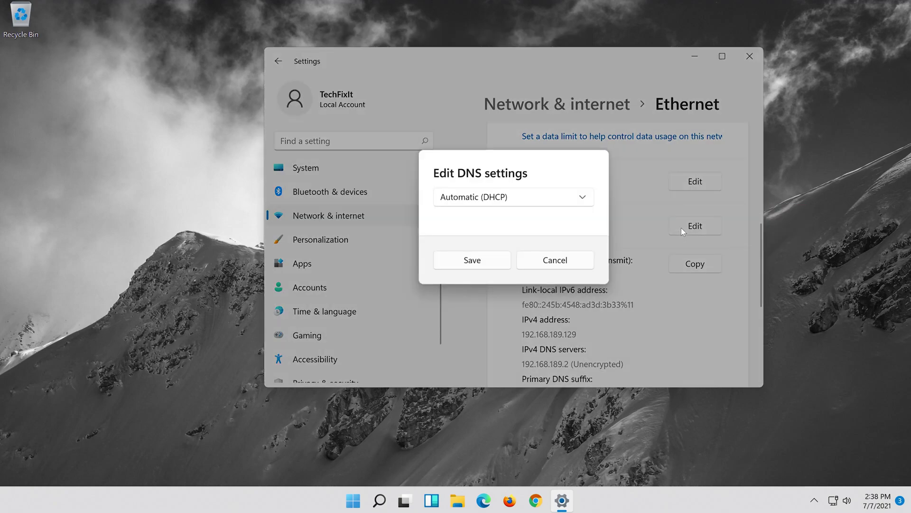
pyautogui.click(476, 201)
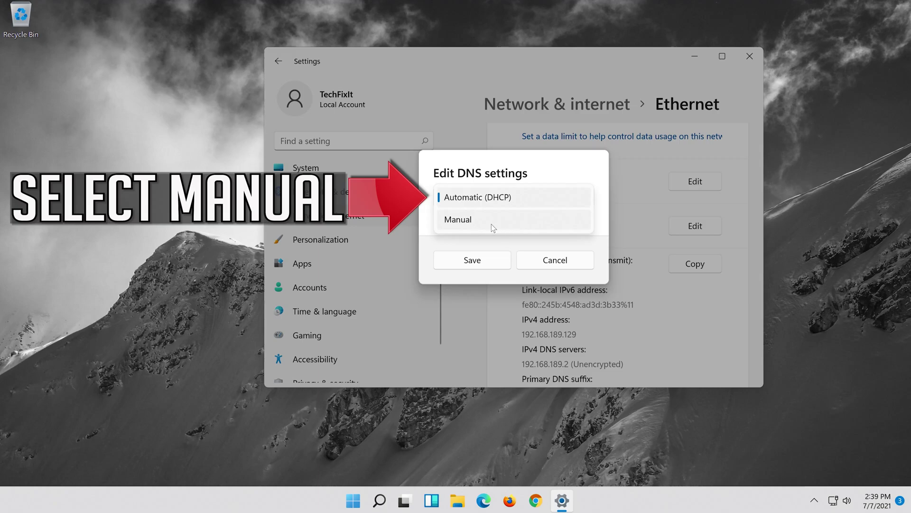
pyautogui.click(506, 222)
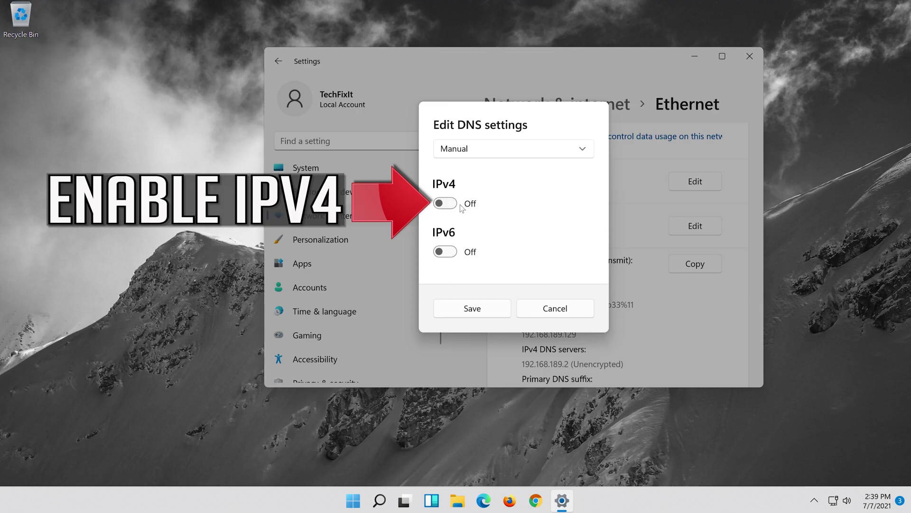
pyautogui.click(445, 203)
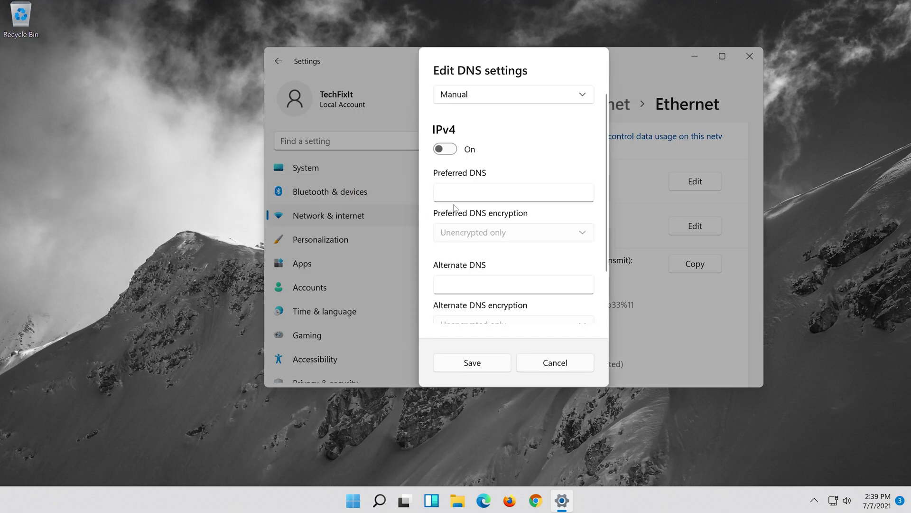
pyautogui.click(550, 189)
pyautogui.write('8.8.8.8')
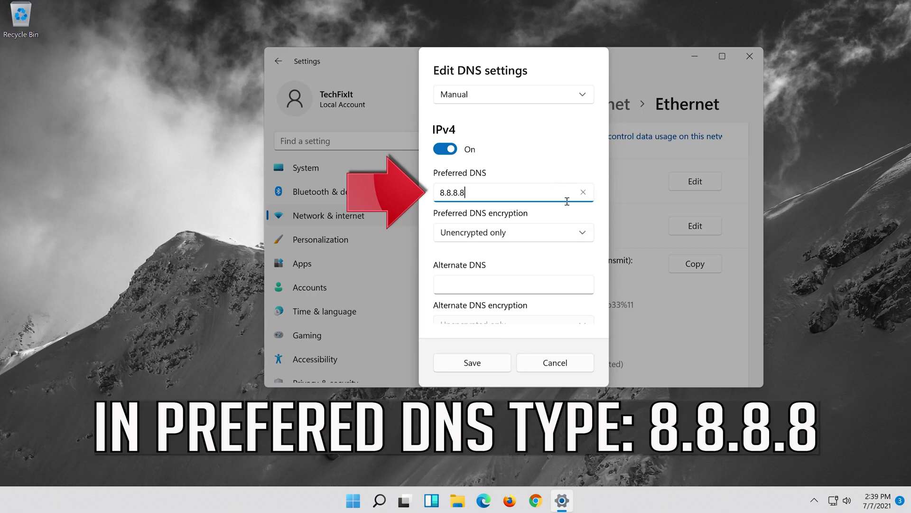
pyautogui.click(583, 230)
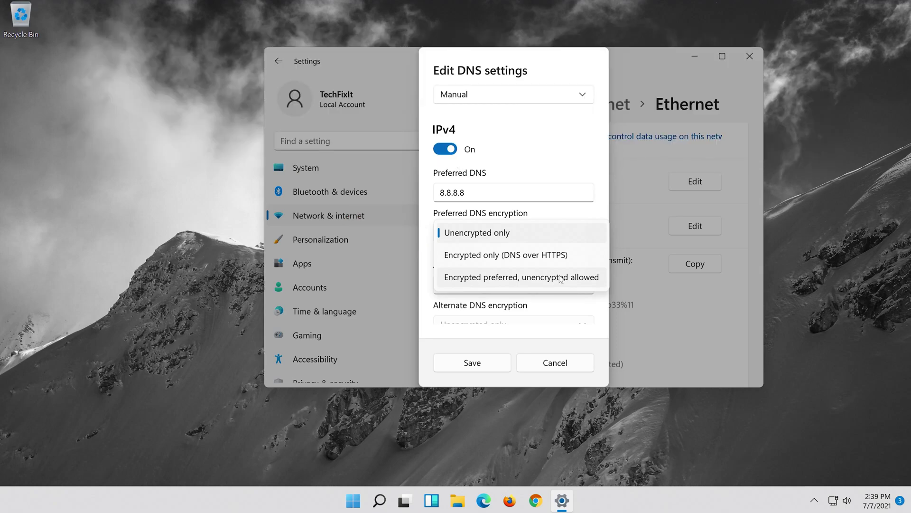
pyautogui.click(560, 278)
# Add alternate DNS 8.8.4.4 as Encrypted preferred and save the DNS settings.
pyautogui.click(548, 283)
pyautogui.write('8.')
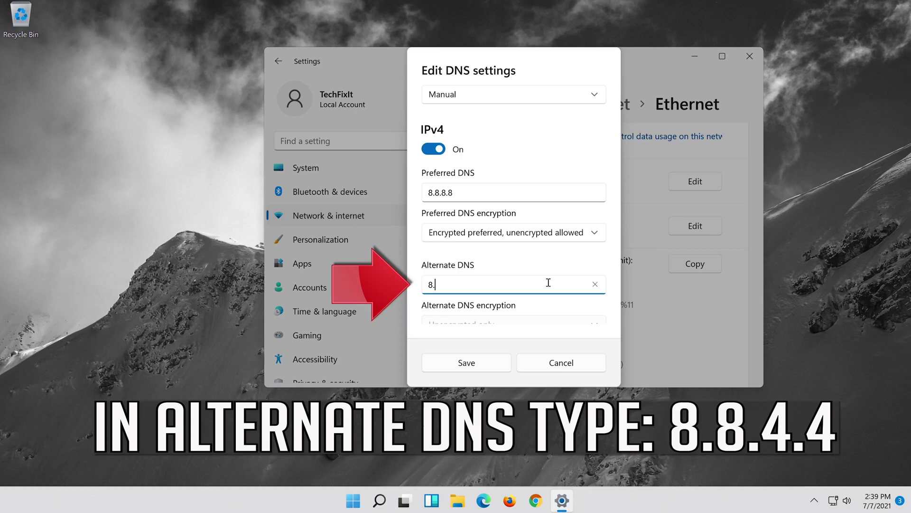
pyautogui.write('8.4.4')
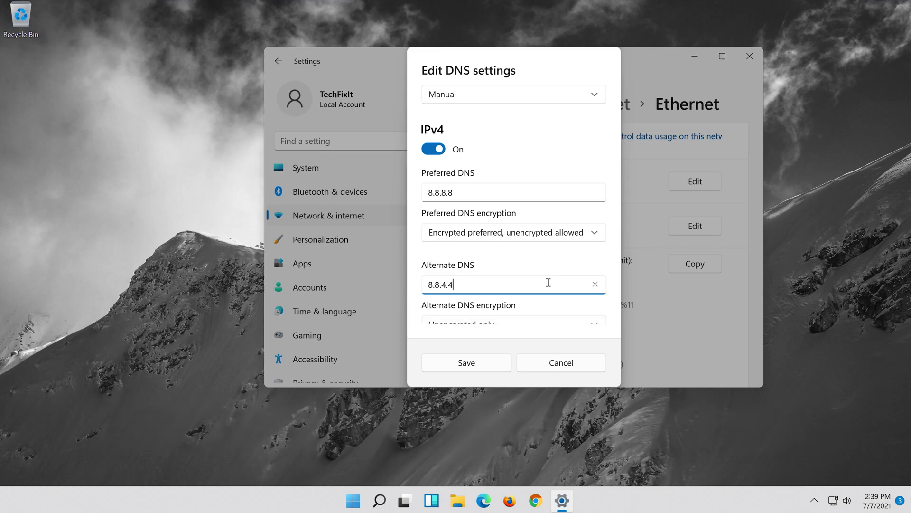
pyautogui.scroll(-2, 595, 260)
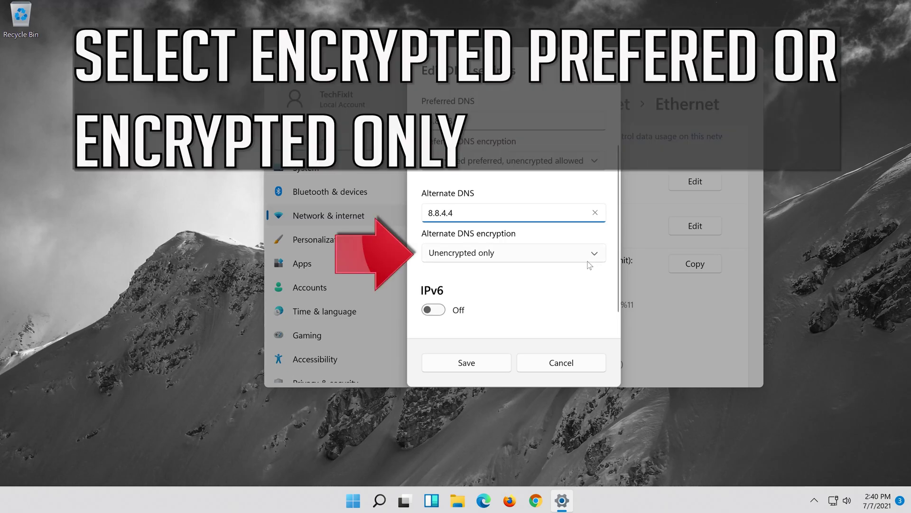
pyautogui.click(552, 253)
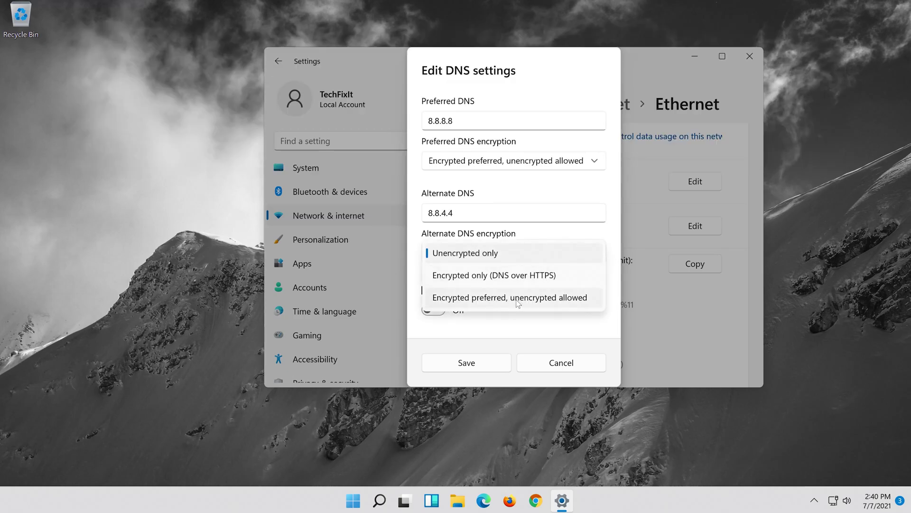
pyautogui.click(530, 300)
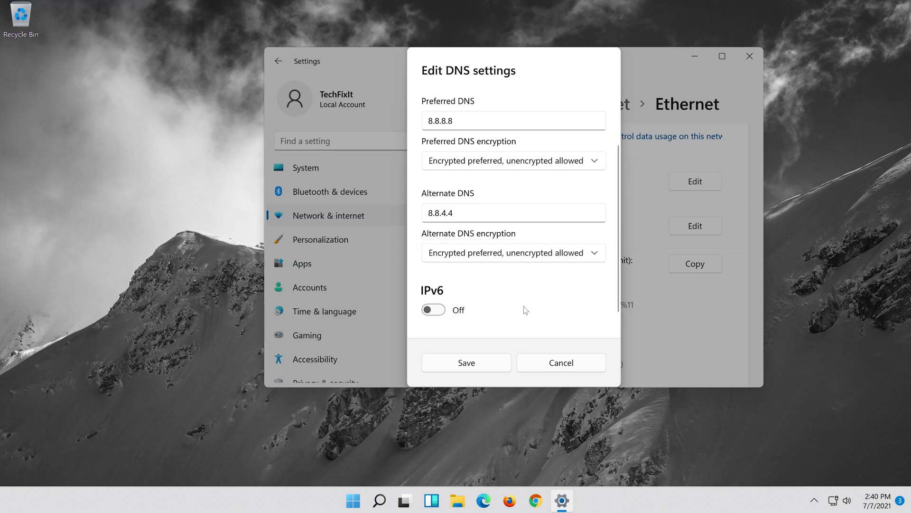
pyautogui.click(454, 365)
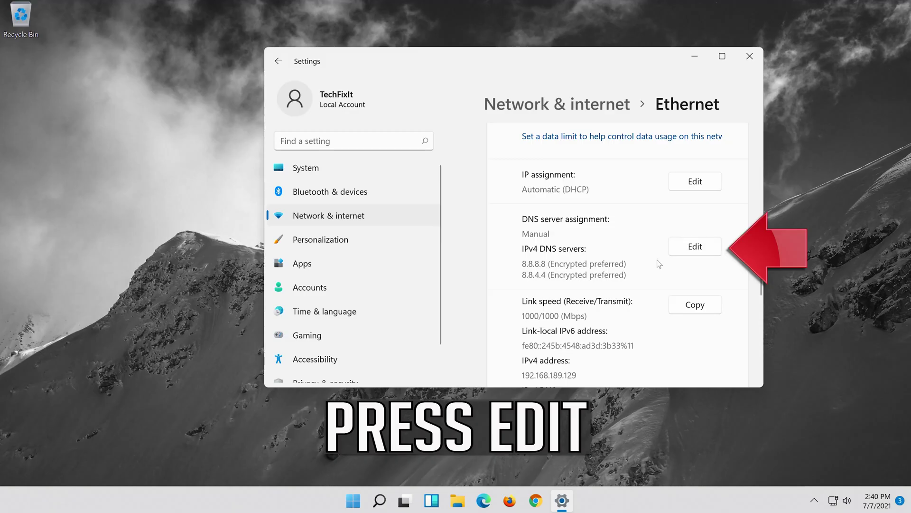
# Turn off manual IPv4 DNS and save the Ethernet DNS assignment as Automatic (DHCP).
pyautogui.click(695, 246)
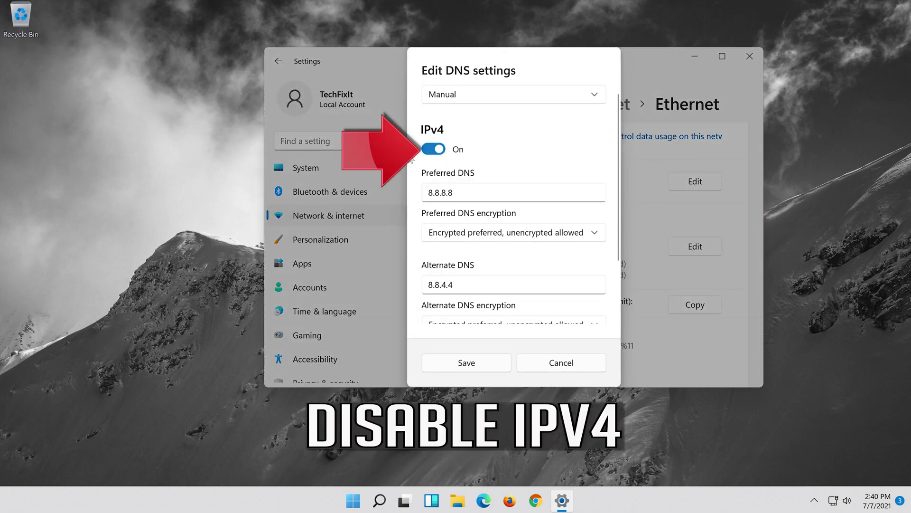
pyautogui.click(441, 150)
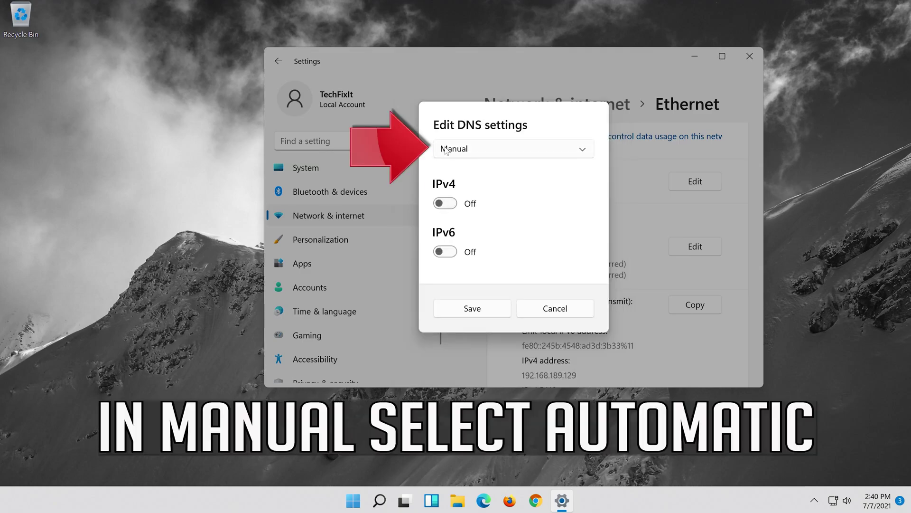
pyautogui.click(513, 149)
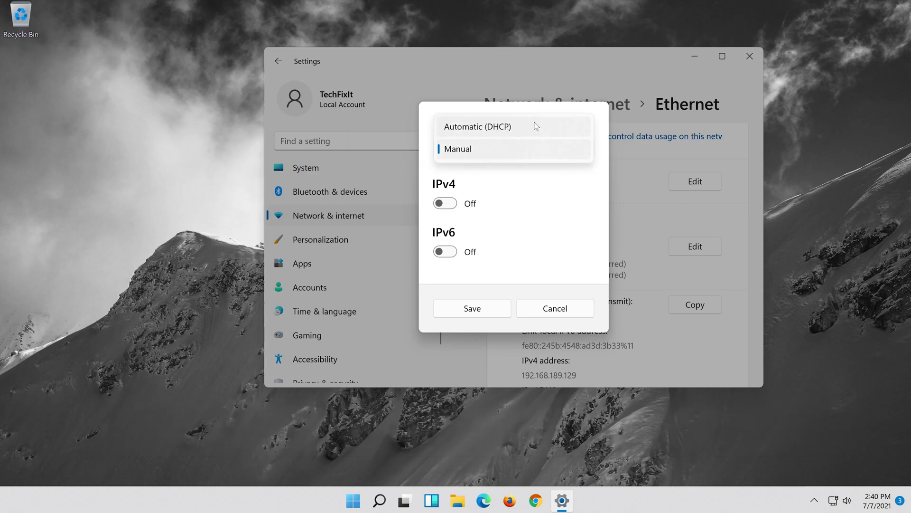
pyautogui.click(531, 125)
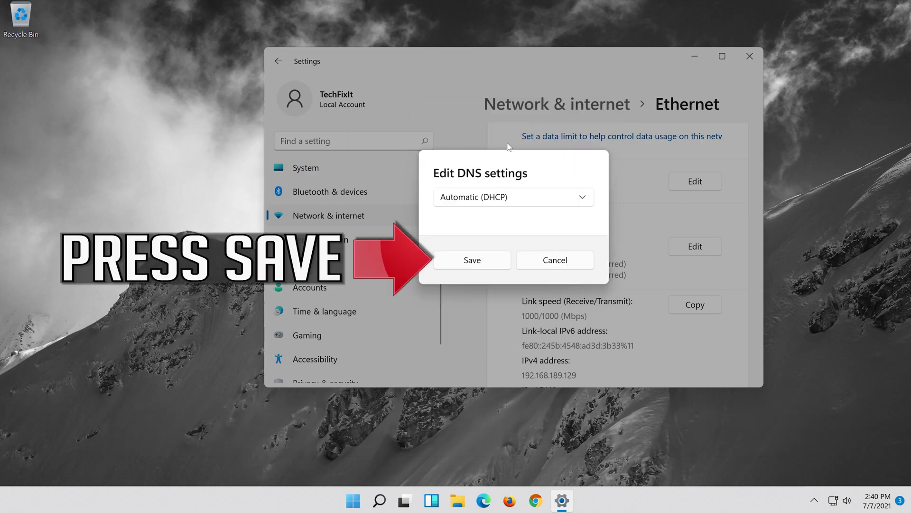
pyautogui.click(471, 260)
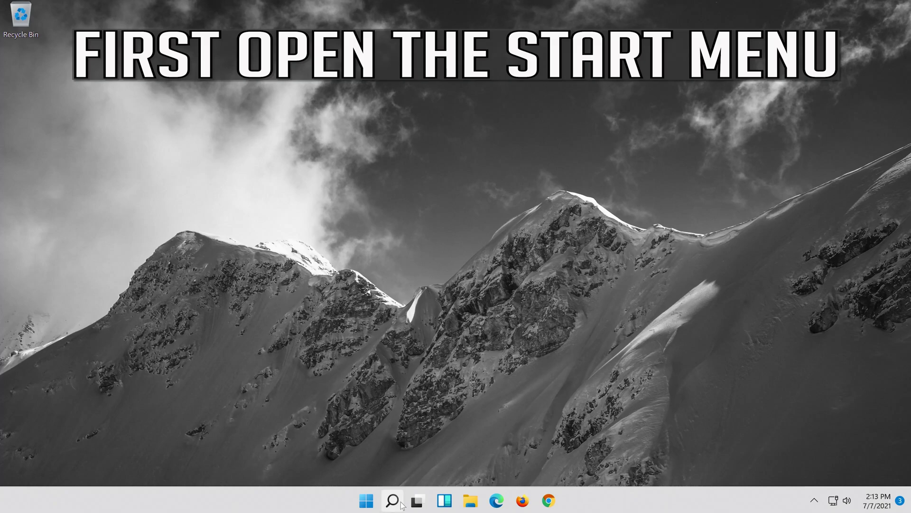
# Reopen the Settings app through a 'settings' taskbar search.
pyautogui.click(401, 505)
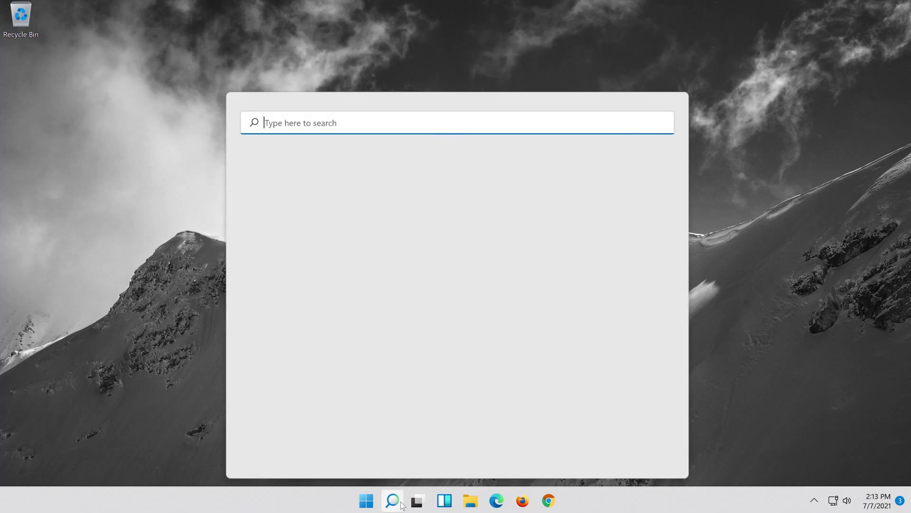
pyautogui.write('settings')
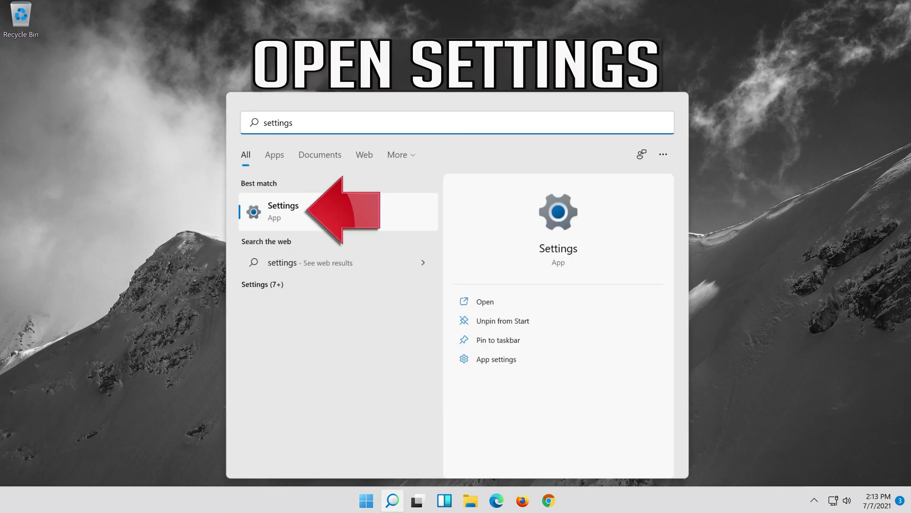
pyautogui.click(326, 218)
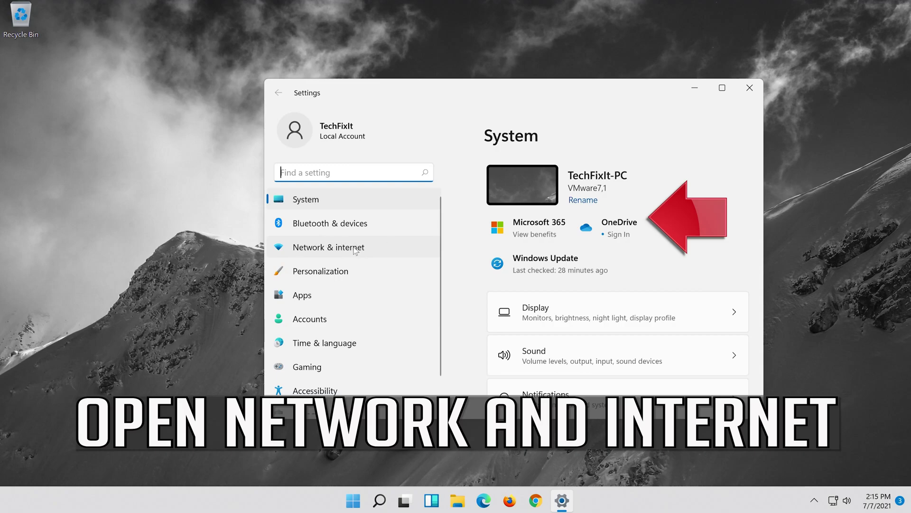
# Go to Network & internet > Advanced network settings and scroll down to Network reset.
pyautogui.click(353, 251)
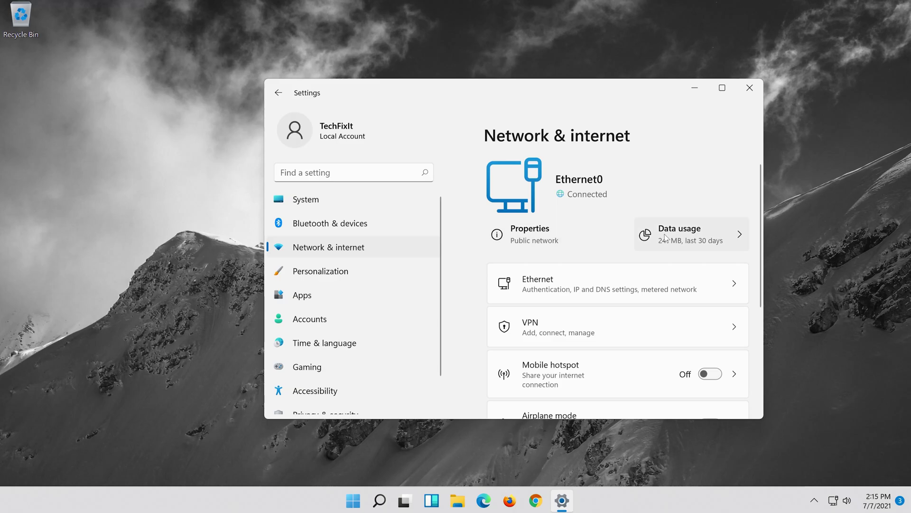
pyautogui.scroll(-5, 662, 238)
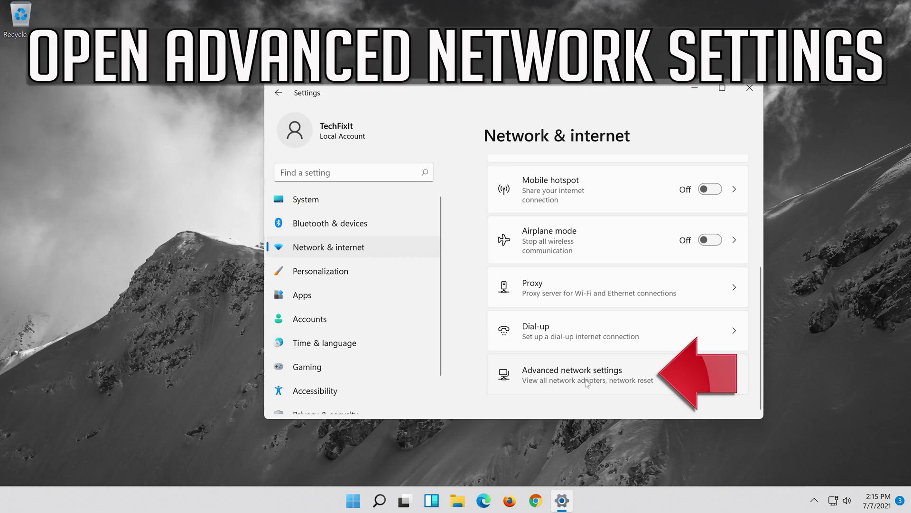
pyautogui.click(559, 380)
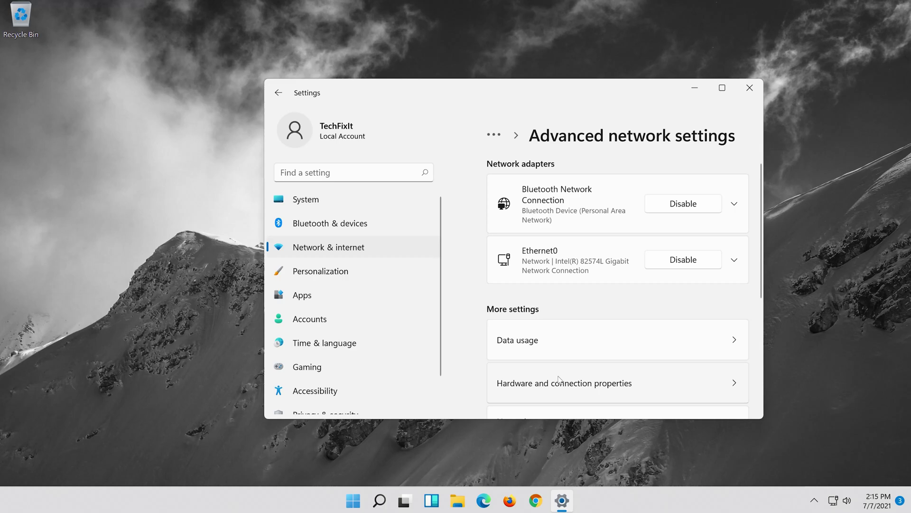
pyautogui.scroll(-3, 560, 378)
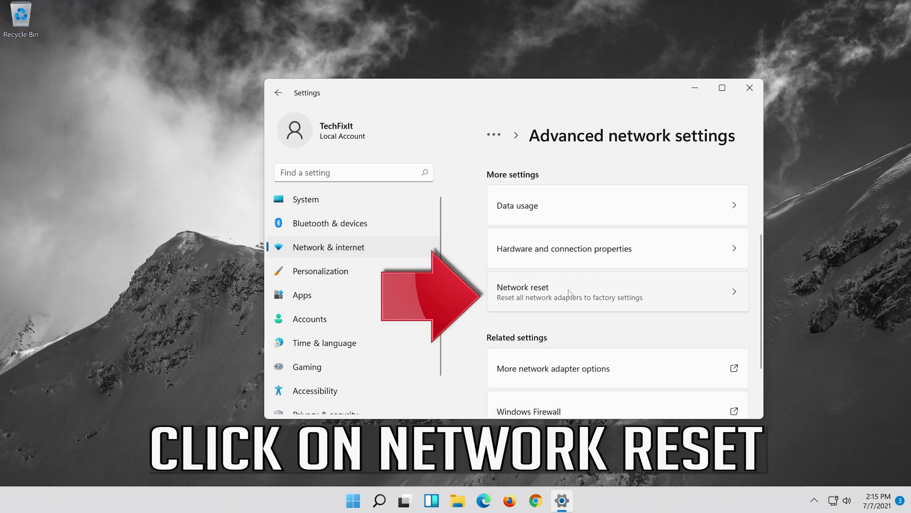
# Confirm a Network reset of all adapters, dismiss the sign-out notice, and close Settings.
pyautogui.click(628, 288)
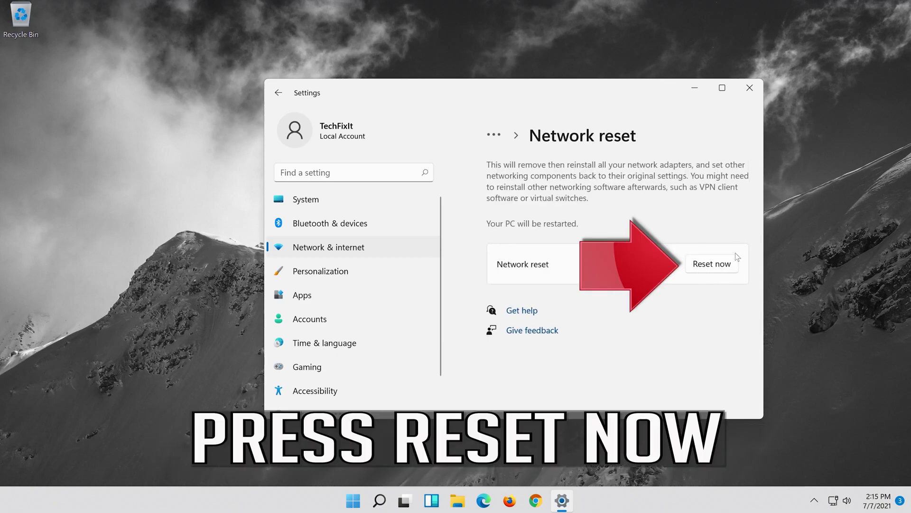
pyautogui.click(717, 261)
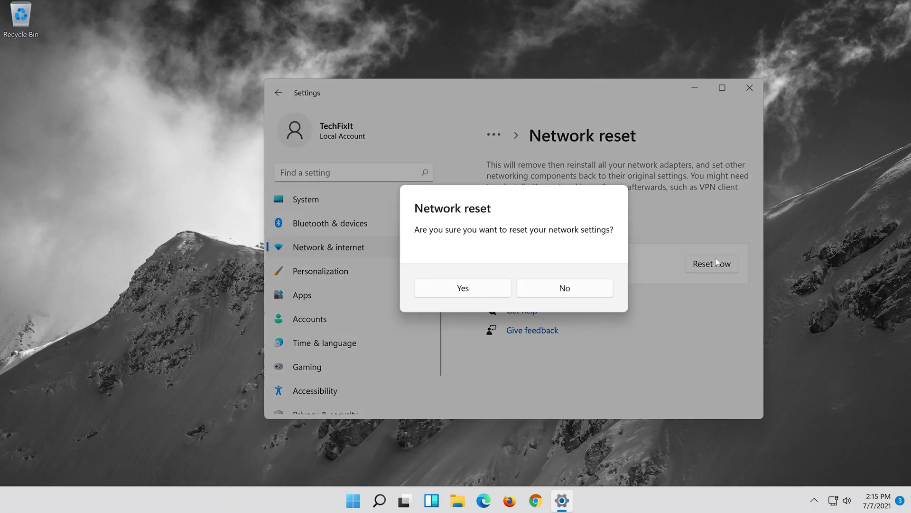
pyautogui.click(463, 288)
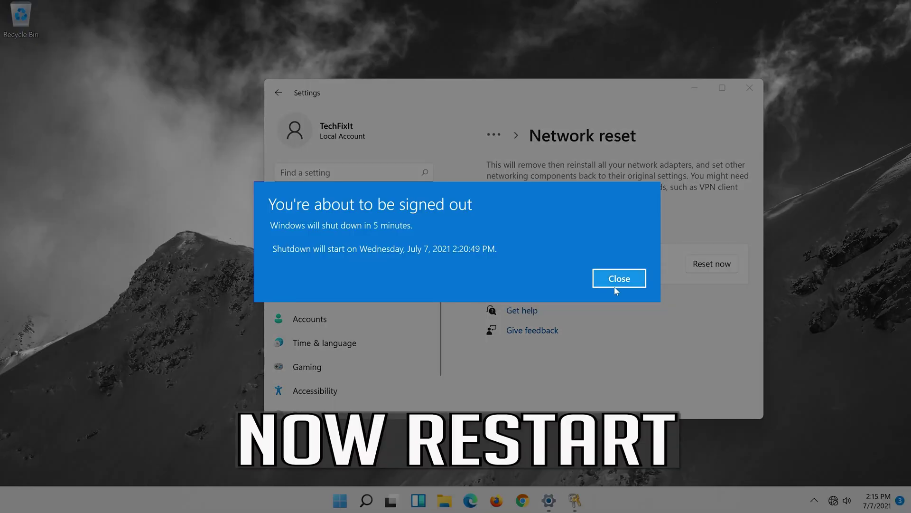
pyautogui.click(617, 284)
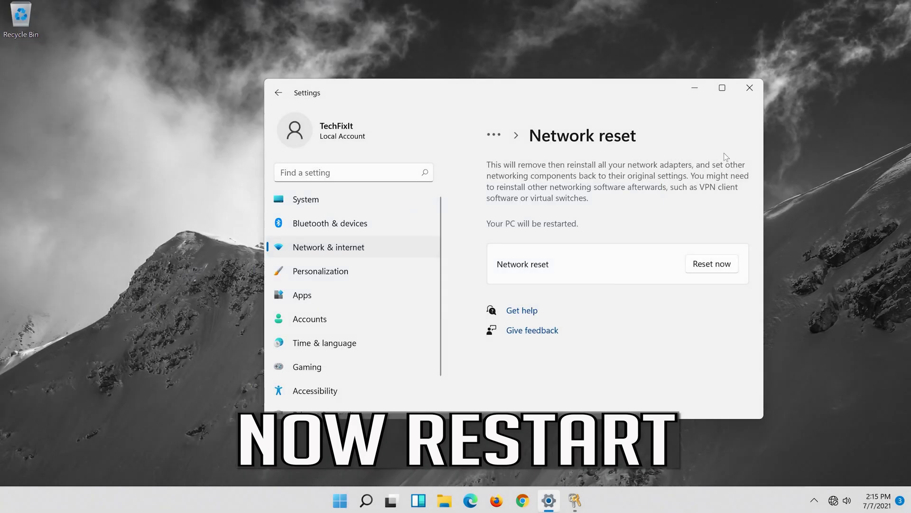
pyautogui.click(749, 85)
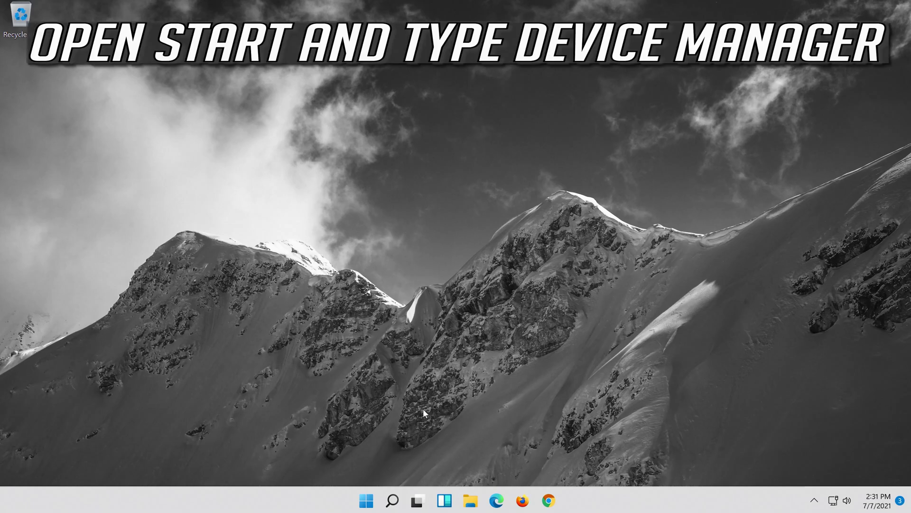
# Search Windows for 'device manager' and launch Device Manager from the results.
pyautogui.click(392, 501)
pyautogui.write('dei')
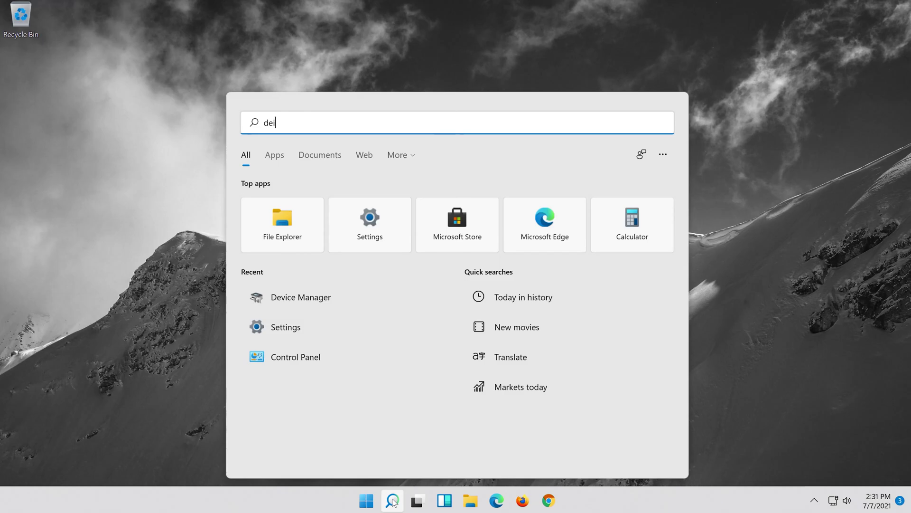
pyautogui.press('BackSpace')
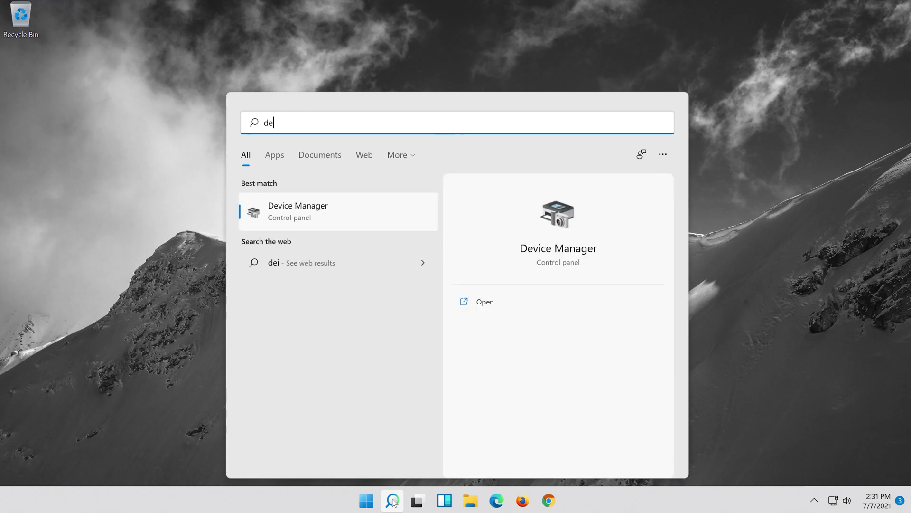
pyautogui.write('vice manager')
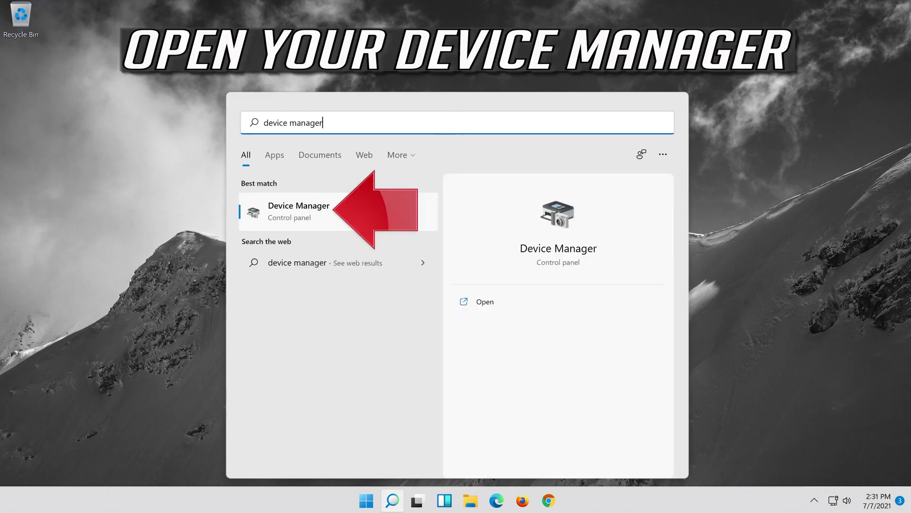
pyautogui.click(316, 216)
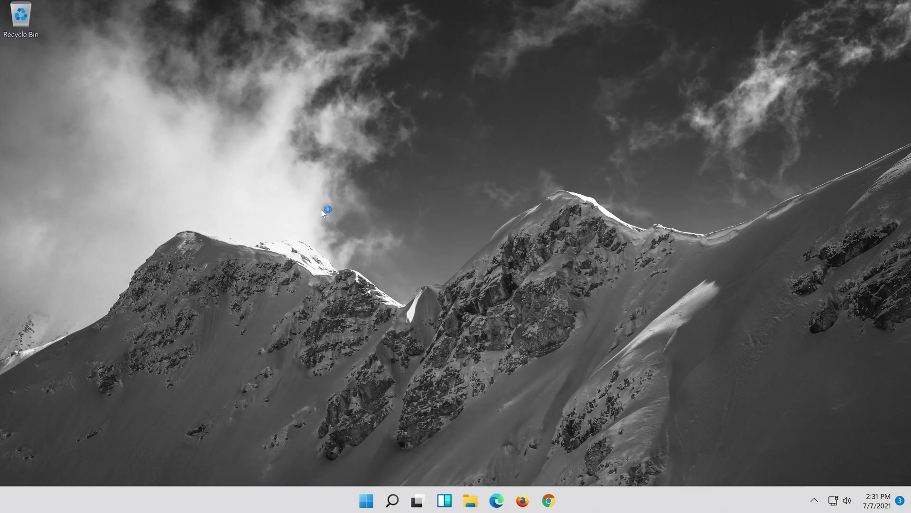
# Show the Intel(R) 82574L Gigabit Network Connection's Driver tab, listing version 12.18.9.23 dated 6/10/2020.
pyautogui.click(299, 308)
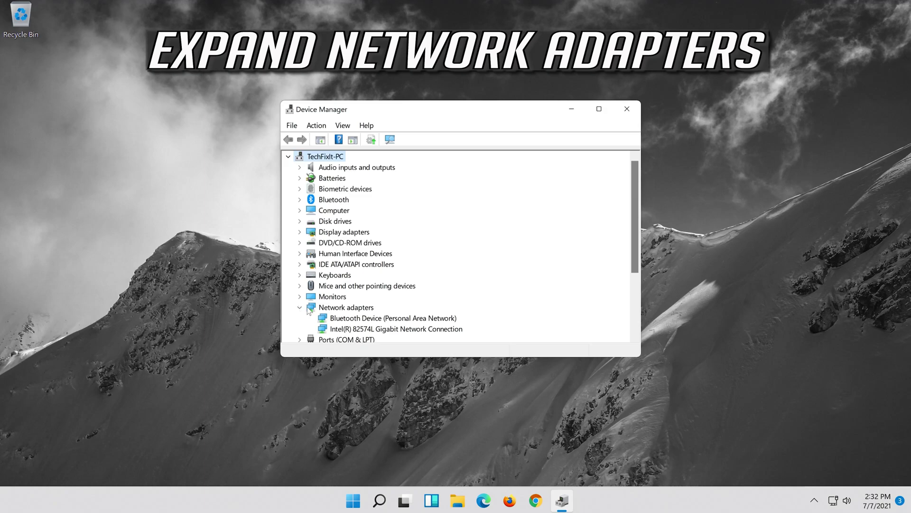
pyautogui.click(349, 332)
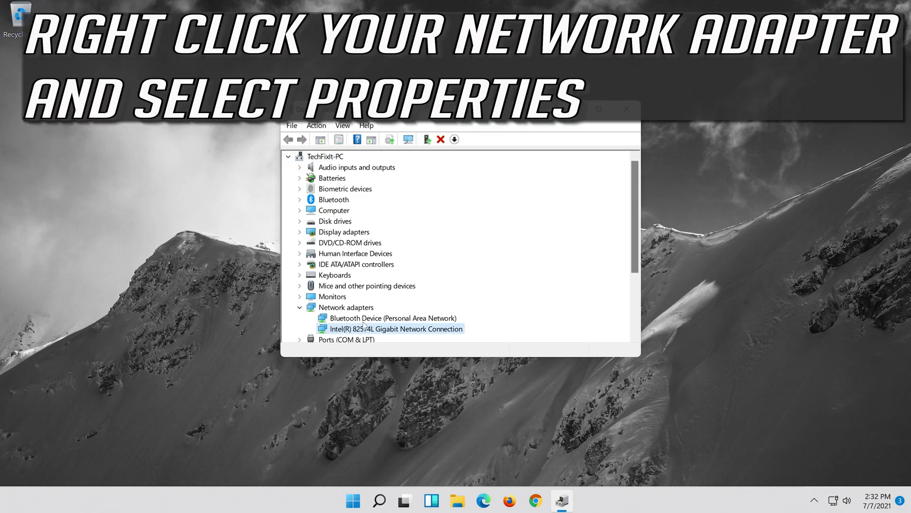
pyautogui.rightClick(401, 330)
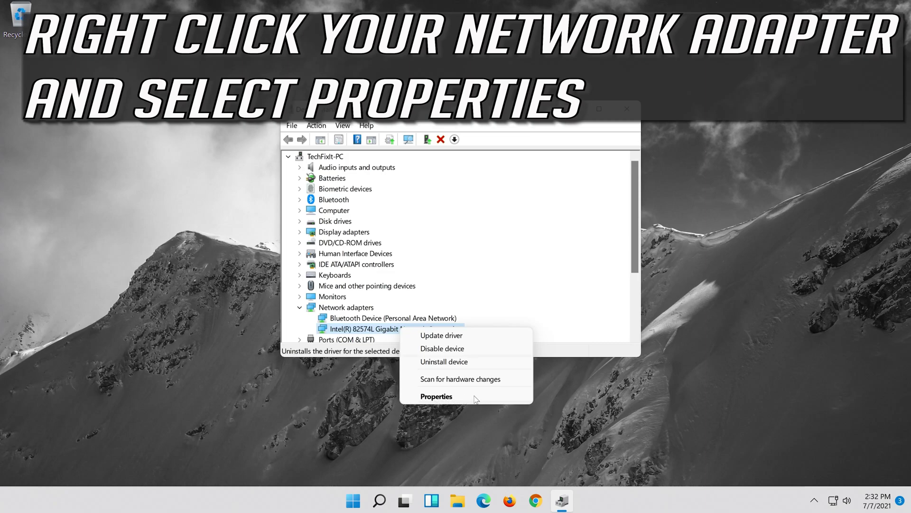
pyautogui.click(449, 397)
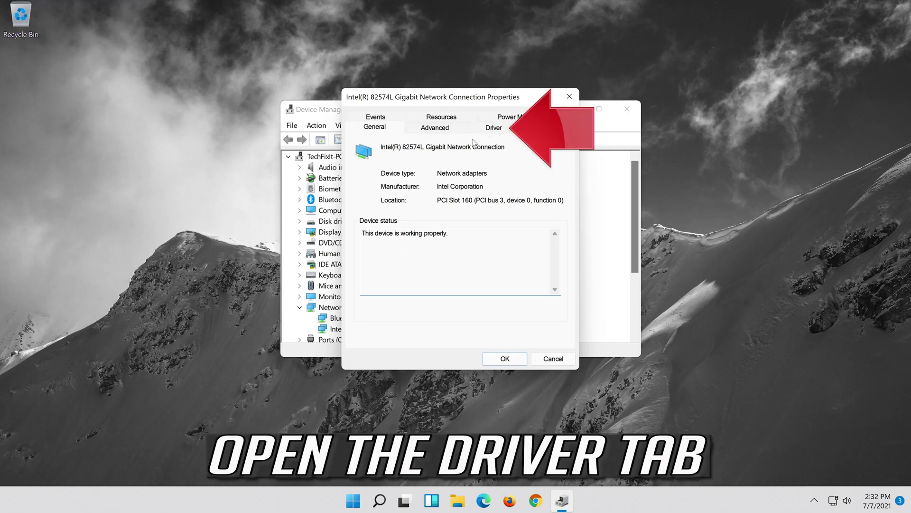
pyautogui.click(488, 128)
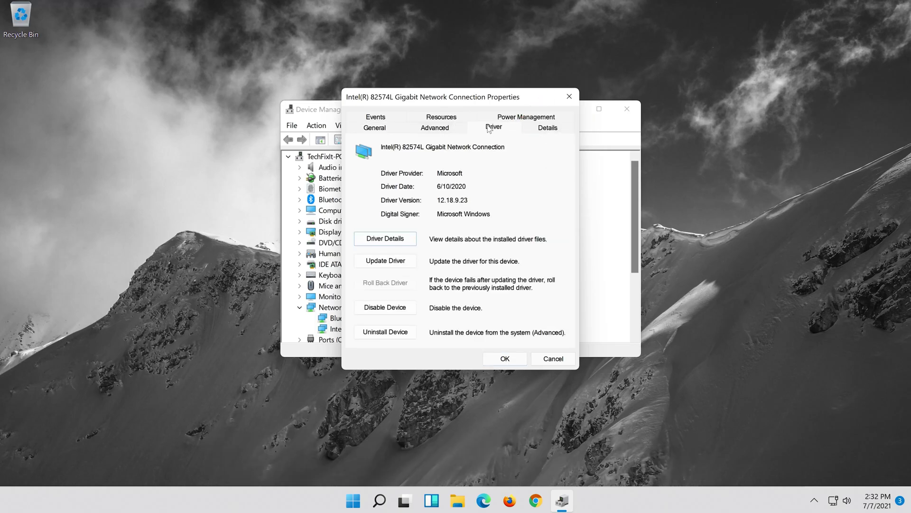
# Reinstall the Intel(R) 82574L Gigabit Network Connection driver, picking it from the computer's driver list.
pyautogui.click(382, 265)
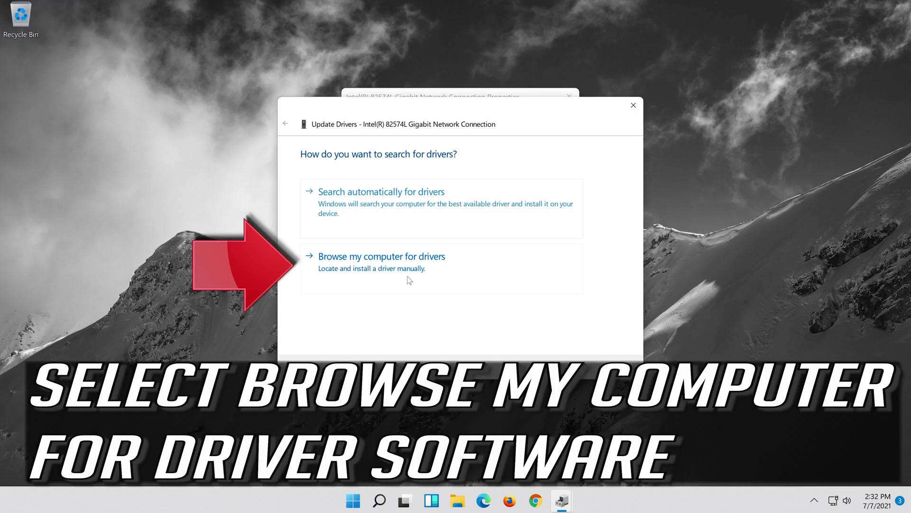
pyautogui.click(409, 280)
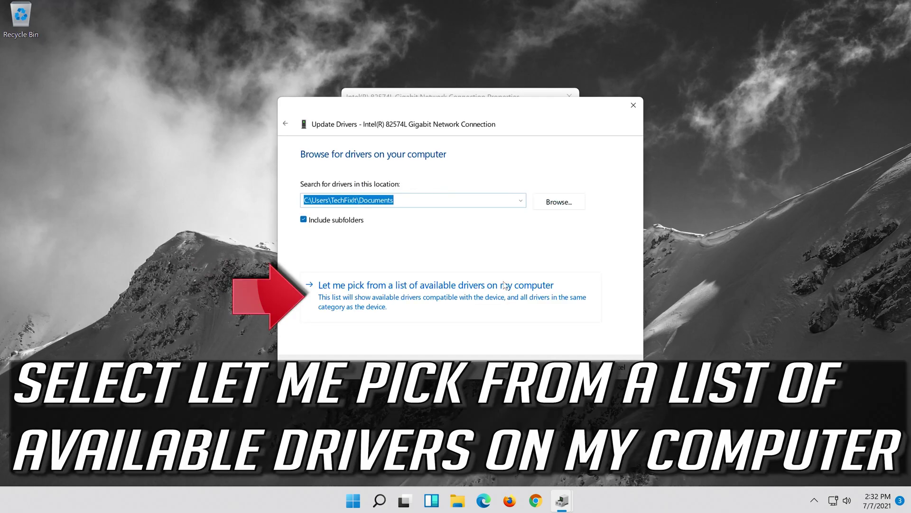
pyautogui.click(429, 300)
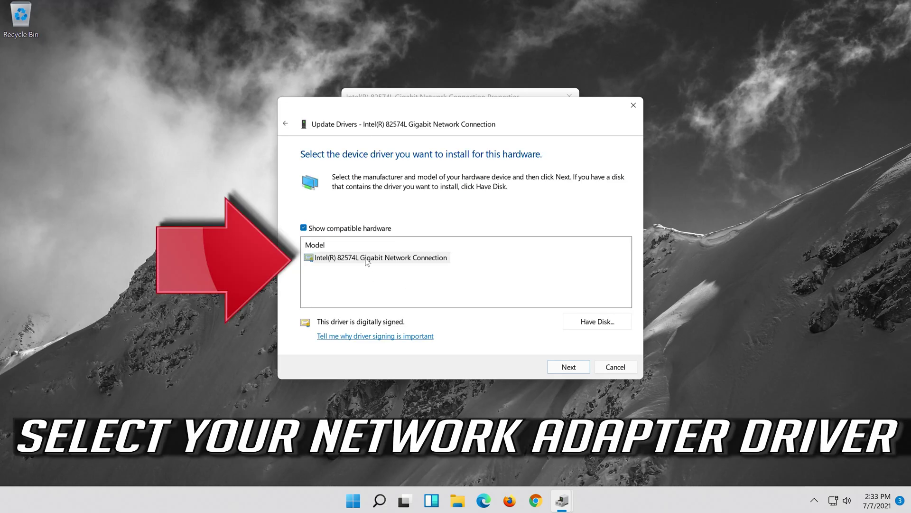
pyautogui.click(368, 259)
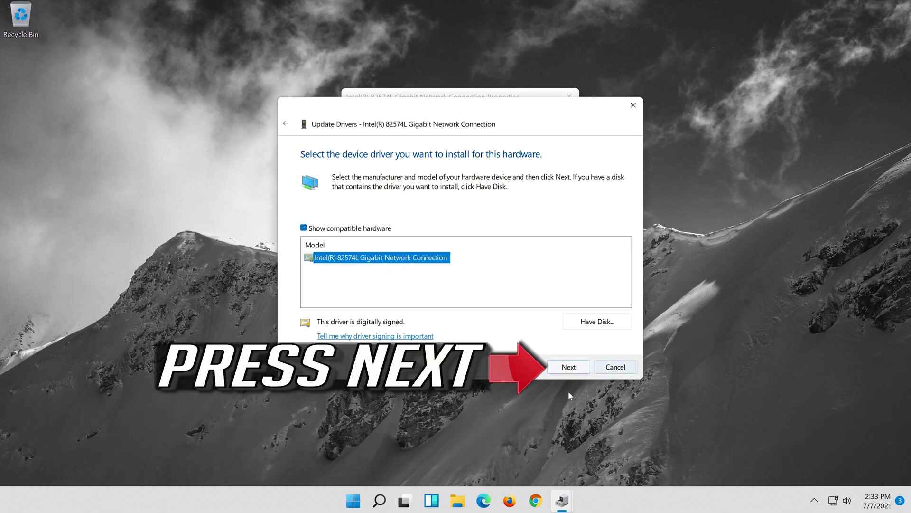
pyautogui.click(569, 368)
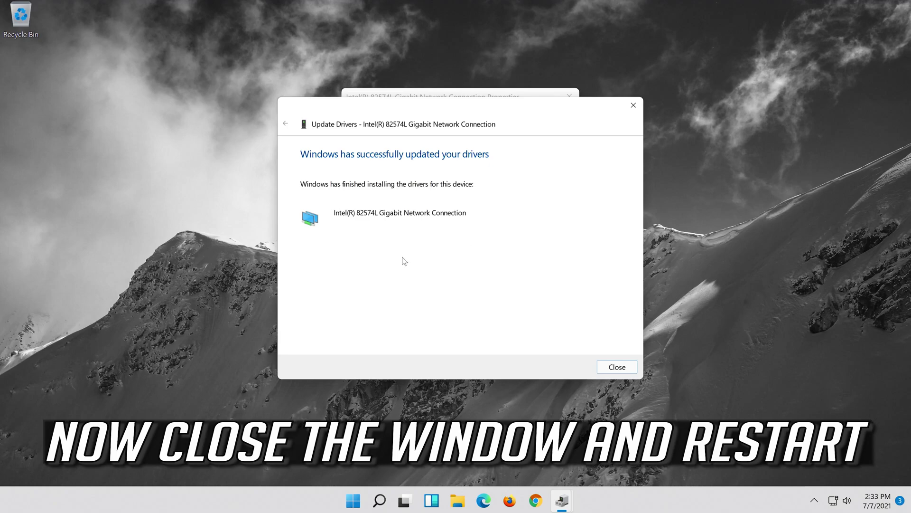
pyautogui.click(617, 366)
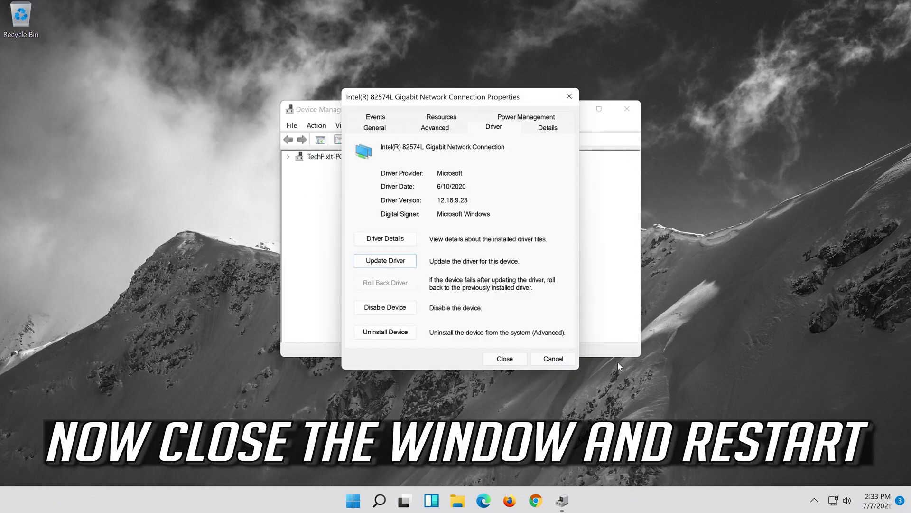
# Close the adapter properties and reopen Device Manager by searching 'device manager'.
pyautogui.click(505, 358)
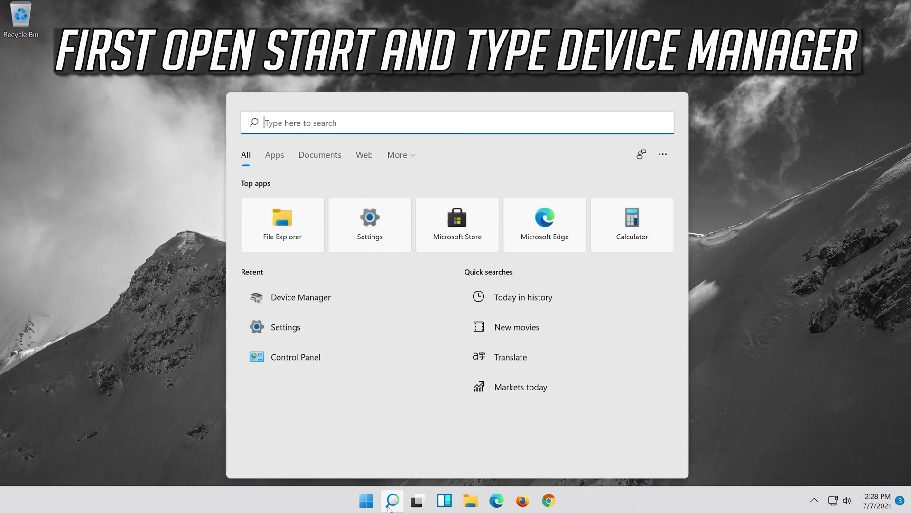
pyautogui.write('device ')
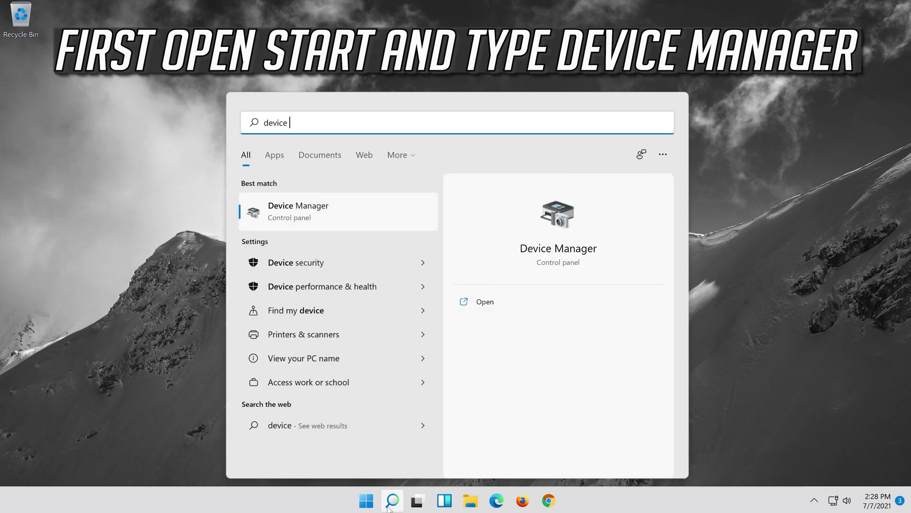
pyautogui.write('manager')
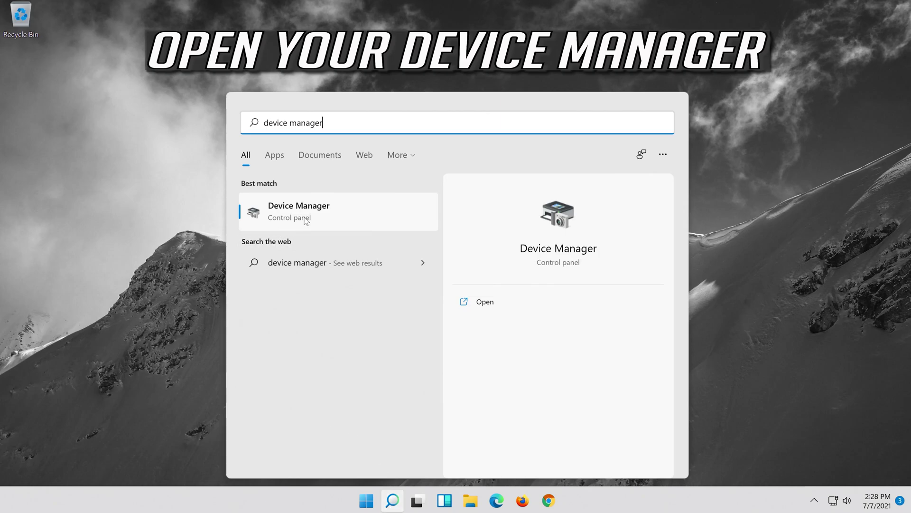
pyautogui.click(321, 216)
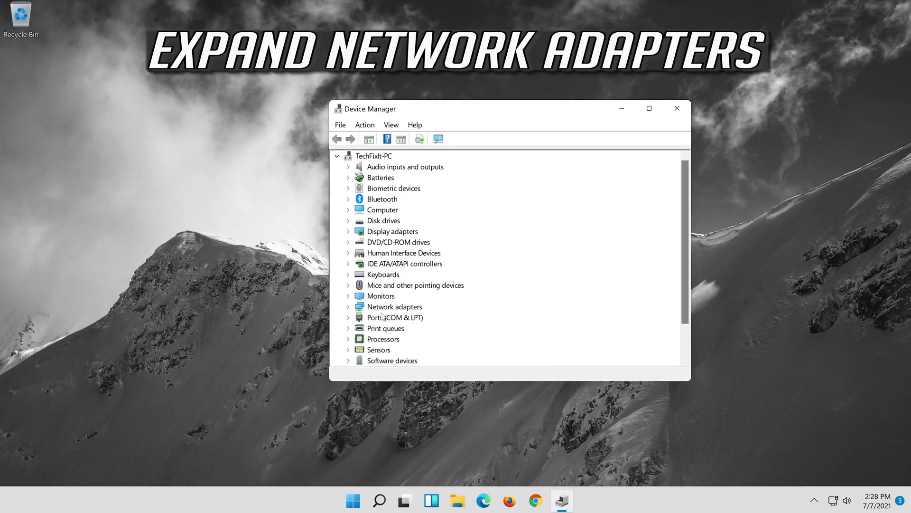
# Reopen the Intel(R) 82574L adapter's properties on the Driver tab under Network adapters.
pyautogui.click(349, 307)
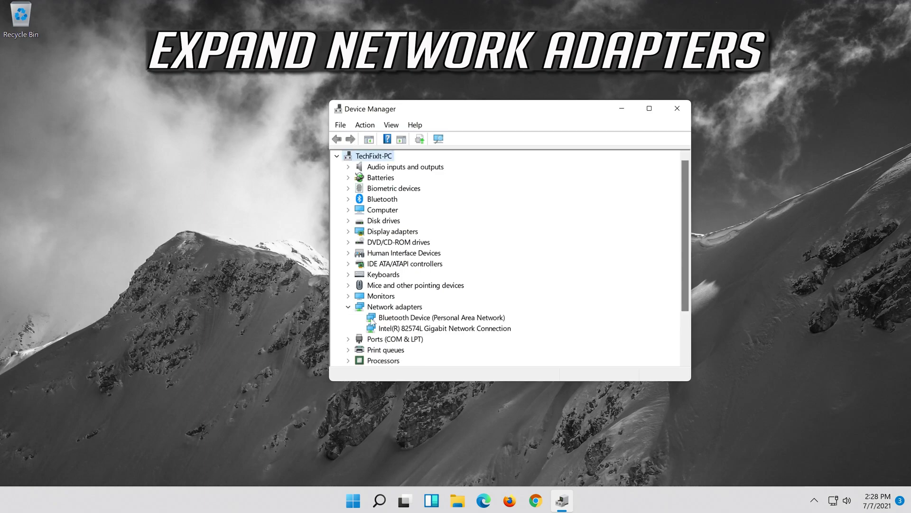
pyautogui.click(410, 329)
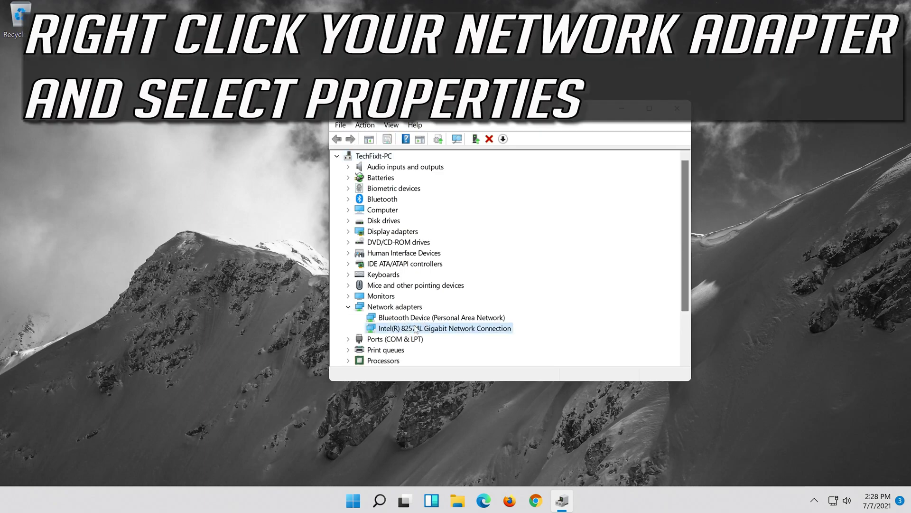
pyautogui.rightClick(447, 331)
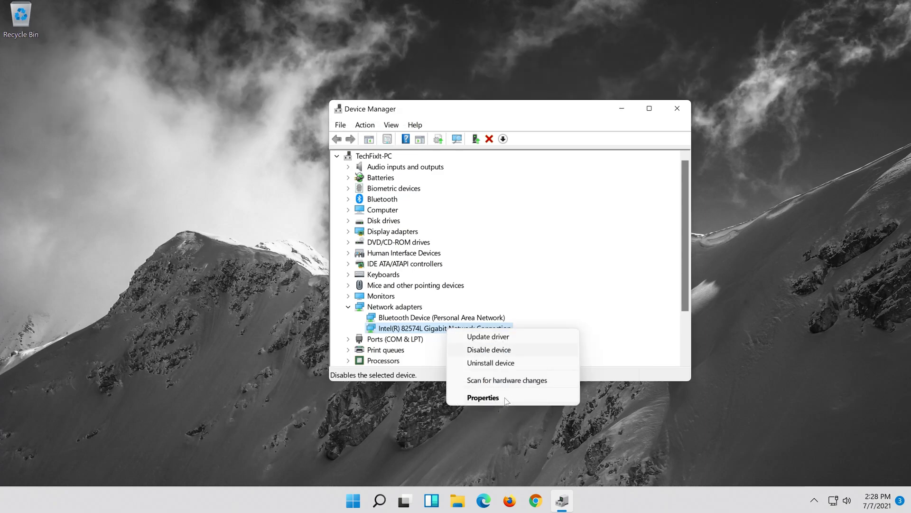
pyautogui.click(504, 400)
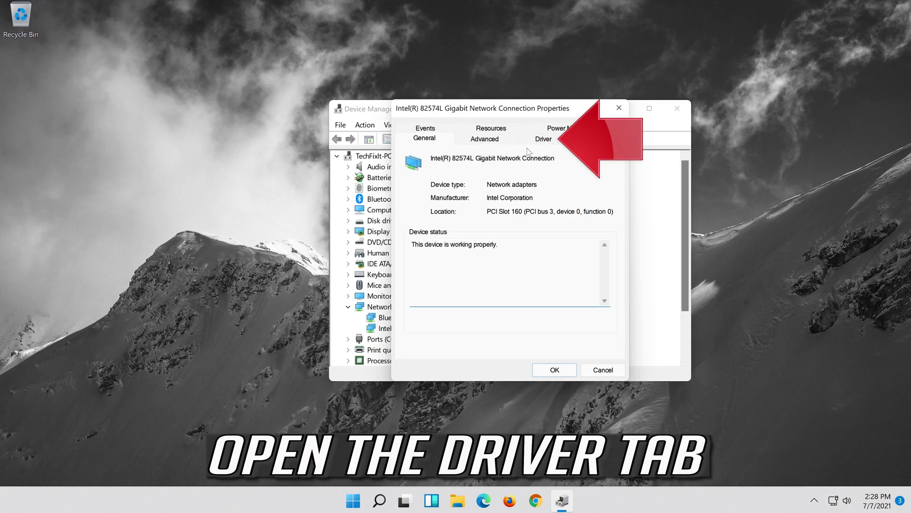
pyautogui.click(550, 141)
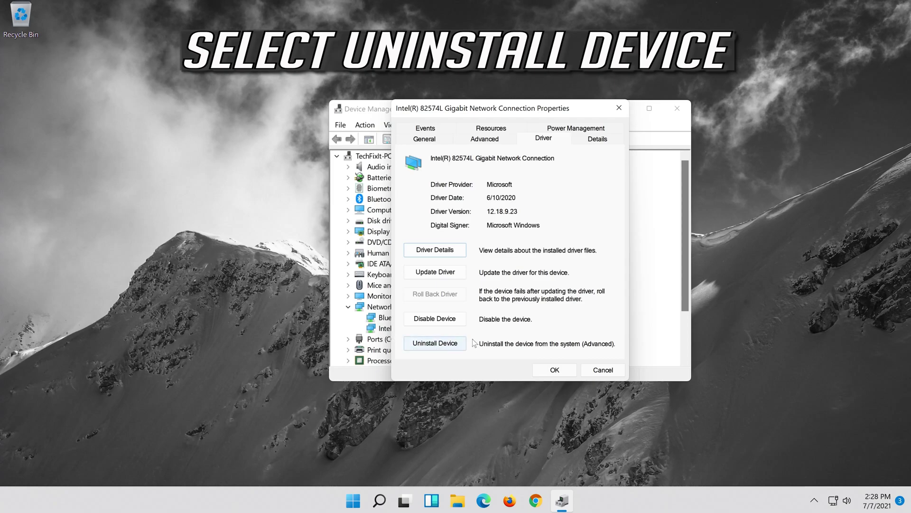
# Uninstall the Intel(R) 82574L network adapter, confirm the removal, and close Device Manager.
pyautogui.click(441, 346)
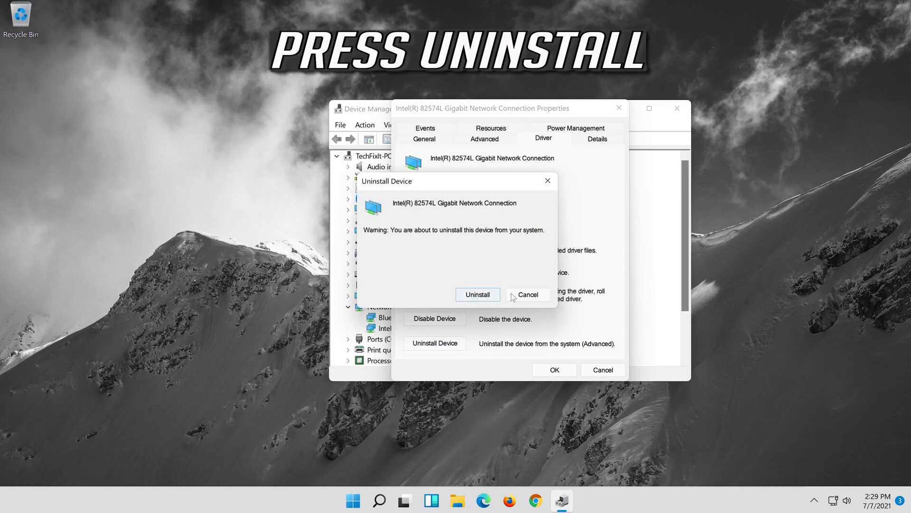
pyautogui.click(481, 297)
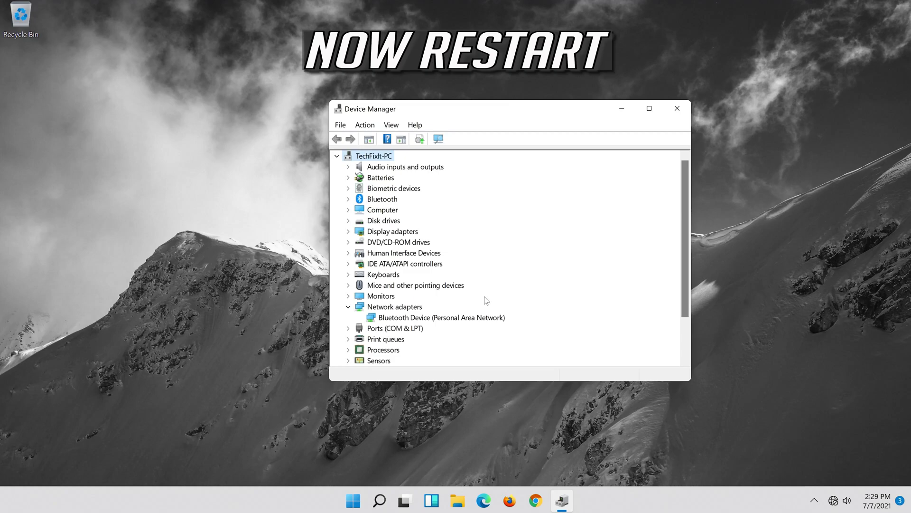
pyautogui.click(684, 110)
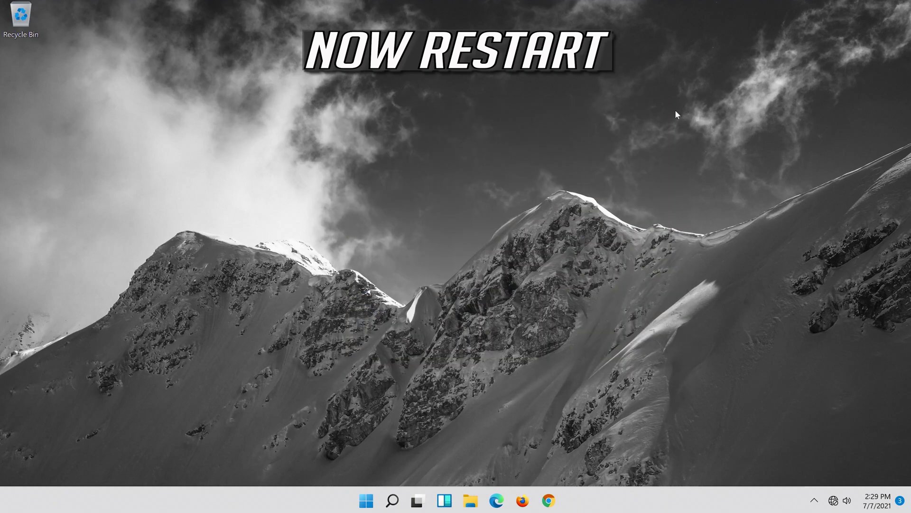
# Bring up the Start menu's power options: Sleep, Shut down and Restart.
pyautogui.click(367, 503)
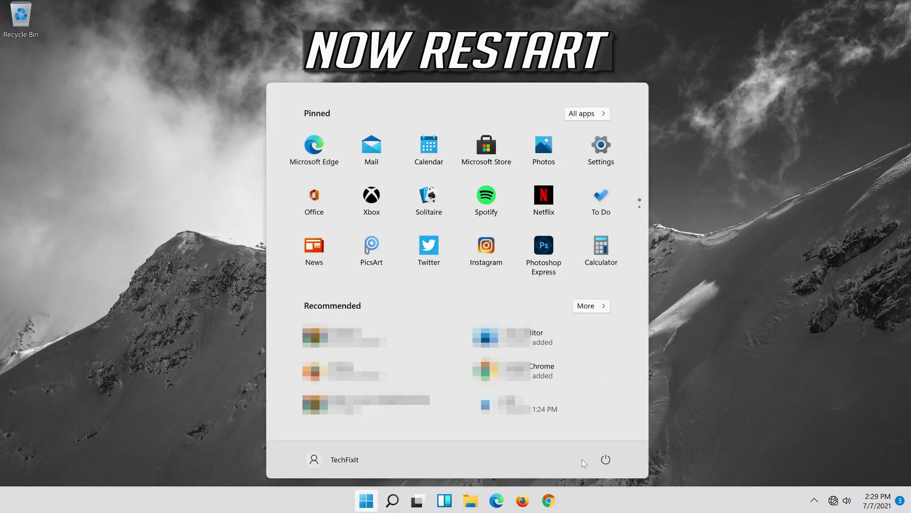
pyautogui.click(612, 462)
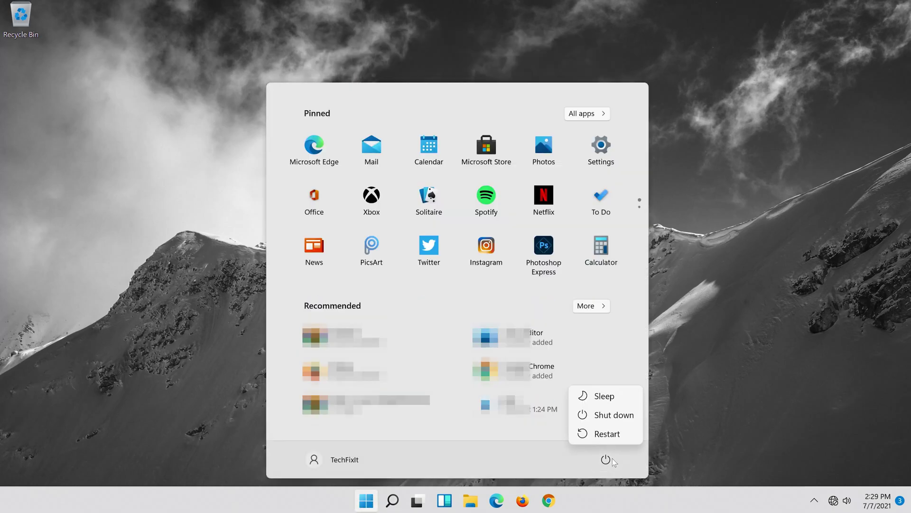